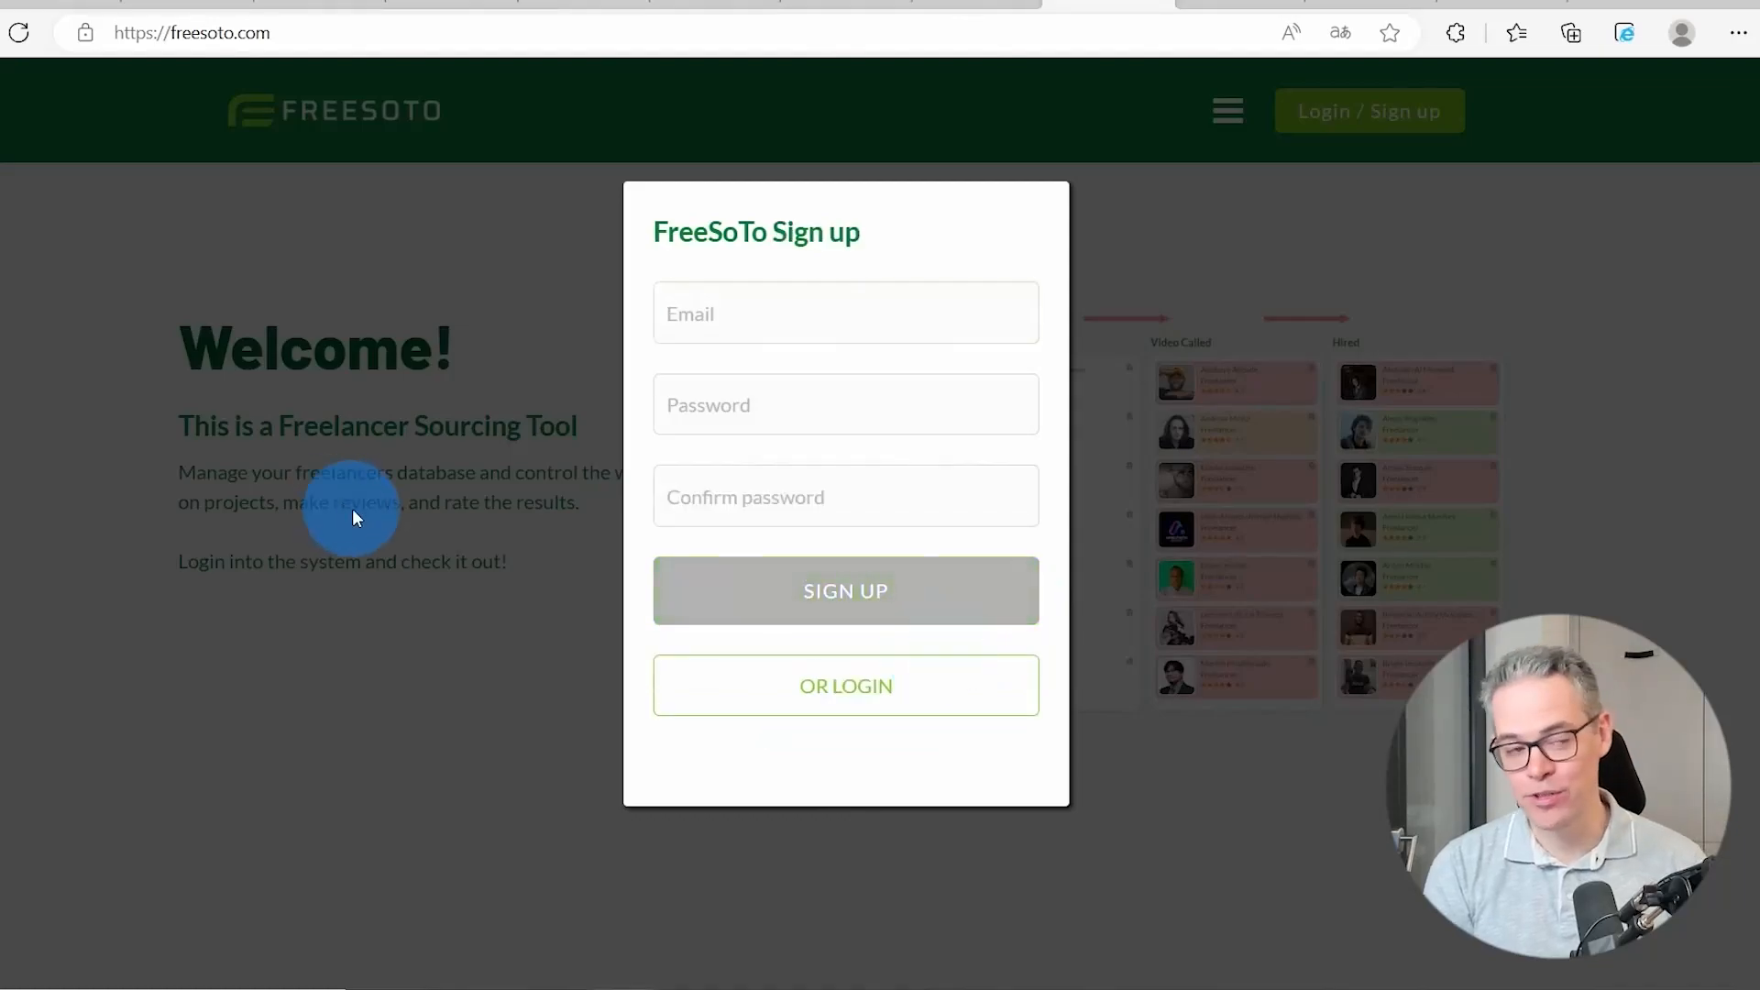
Sign up for a new account with the e-mail address, the account password and its confirmation.
key("ctrl+v")
left_click(376, 633)
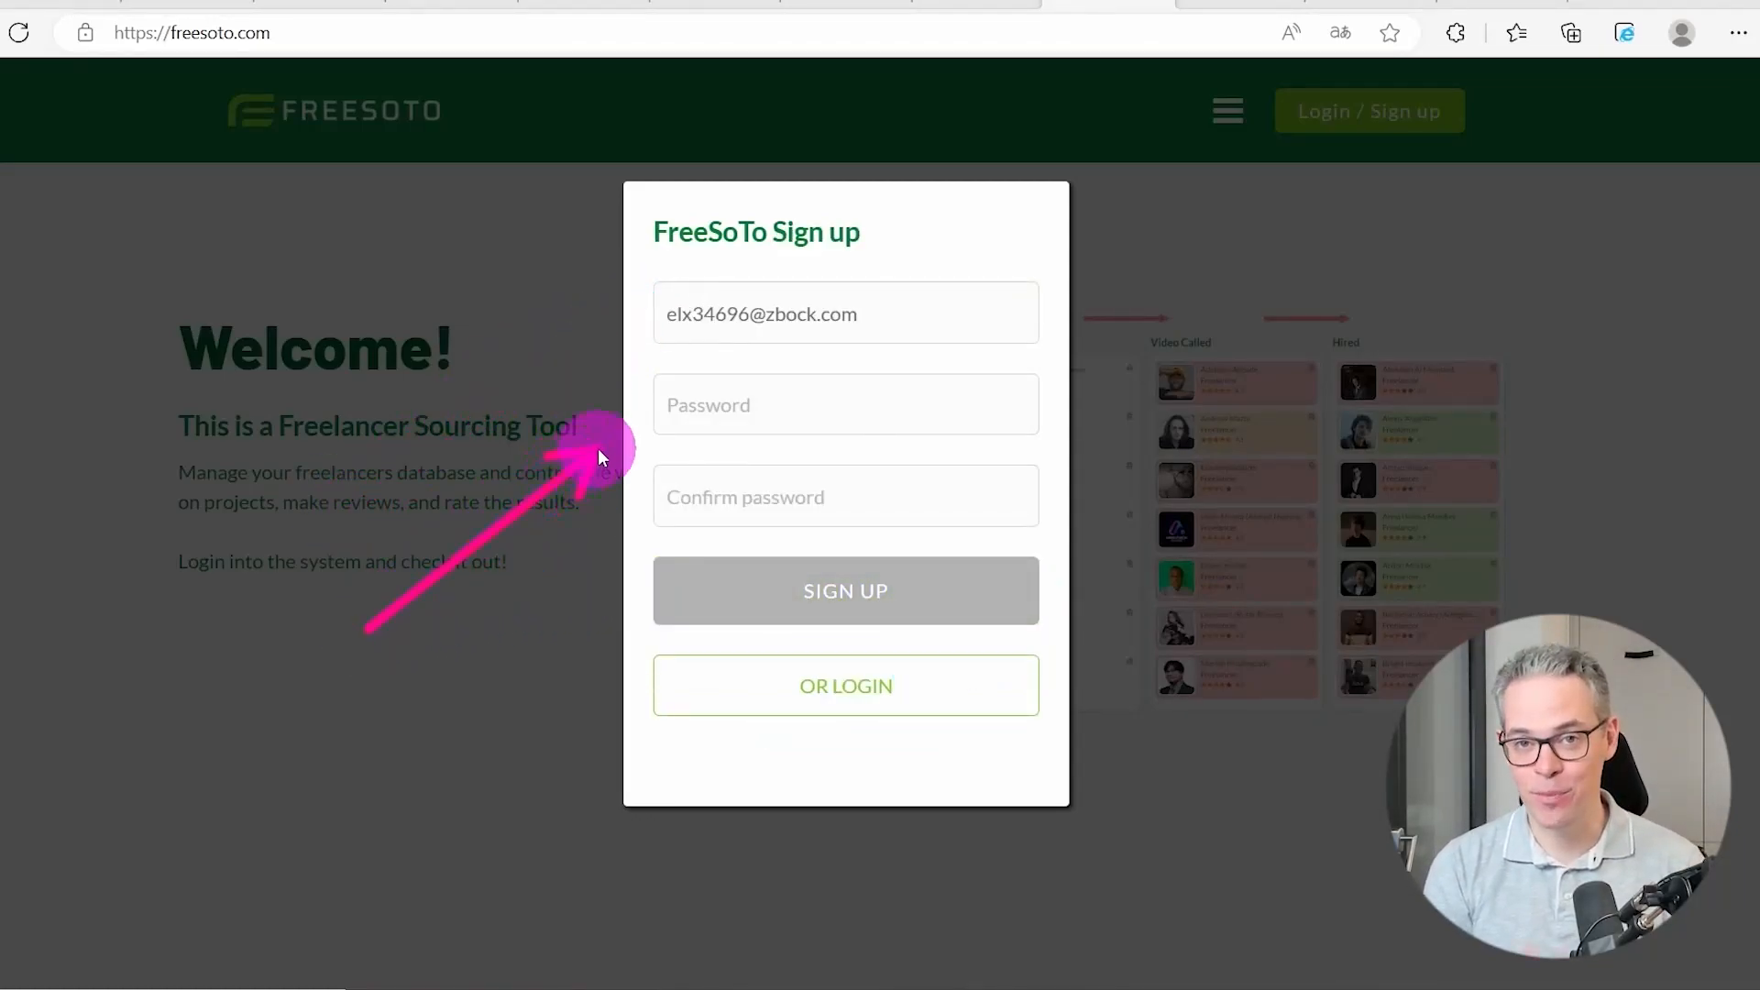
key("ctrl+v")
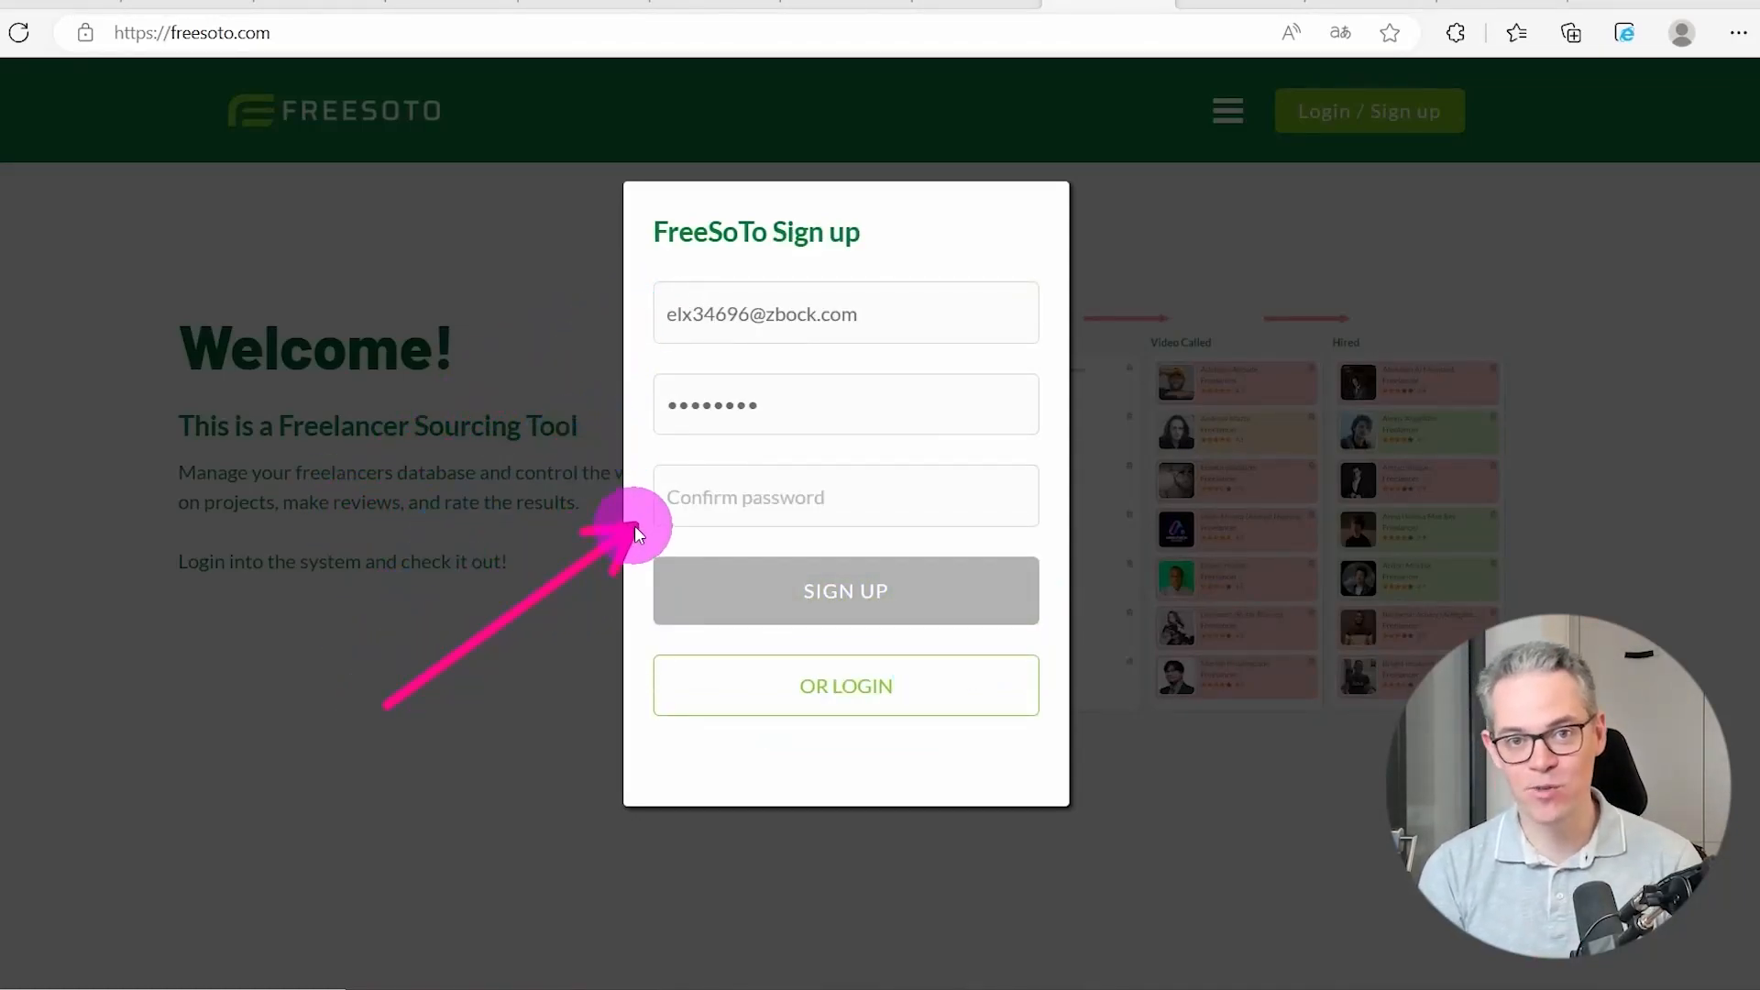
key("Tab")
key("ctrl+v")
left_click(697, 608)
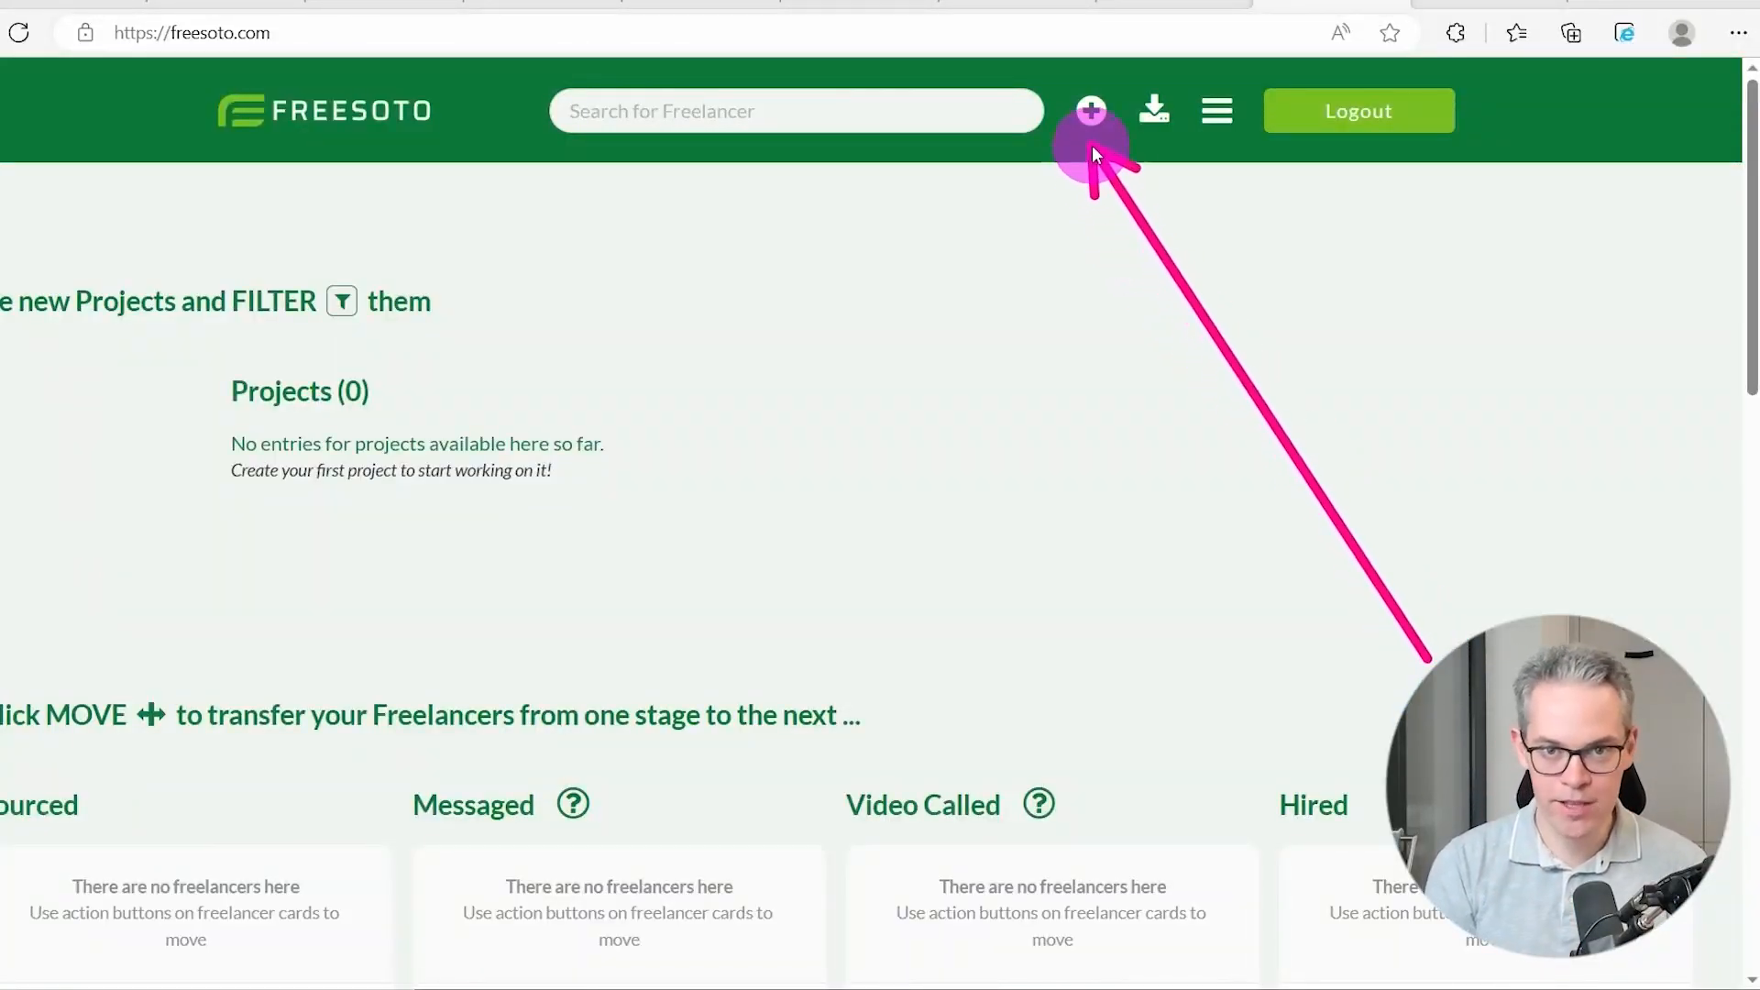
Create a new project named Blog Content Copy Writer with an expected price of €100.00 and the project date 20.06.2023.
left_click(1091, 110)
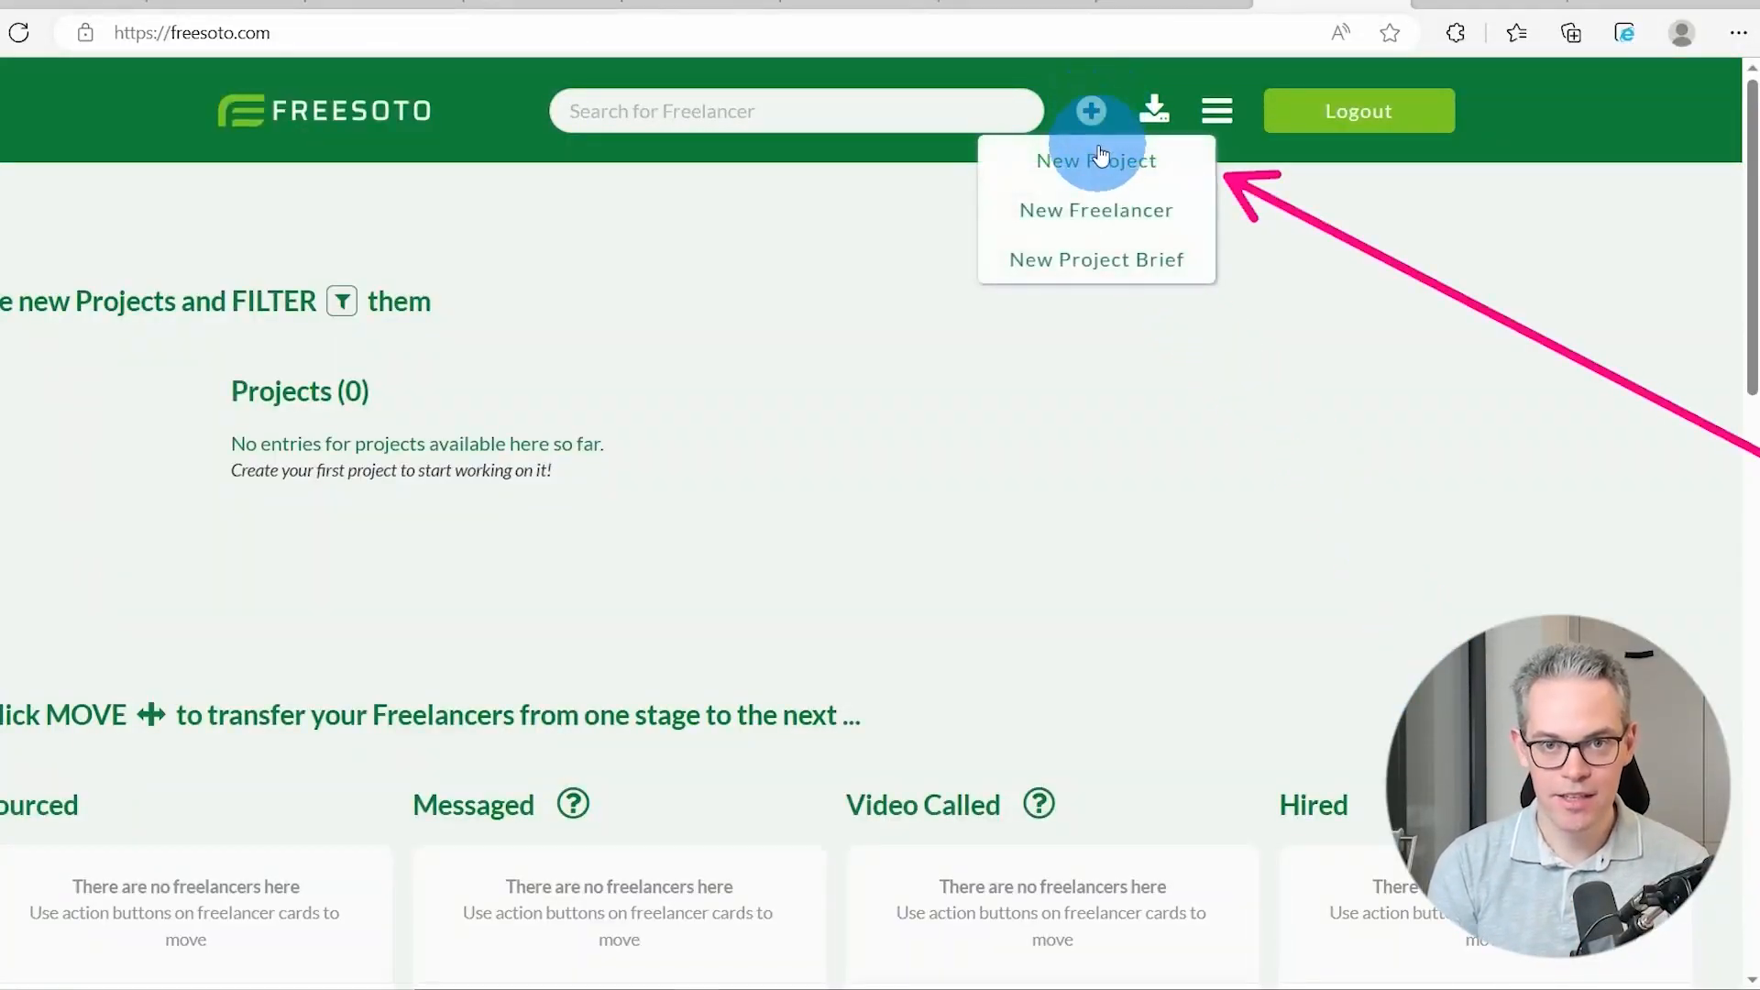
left_click(1092, 158)
left_click(747, 305)
type("Blog Content Copy Writer")
left_click(805, 394)
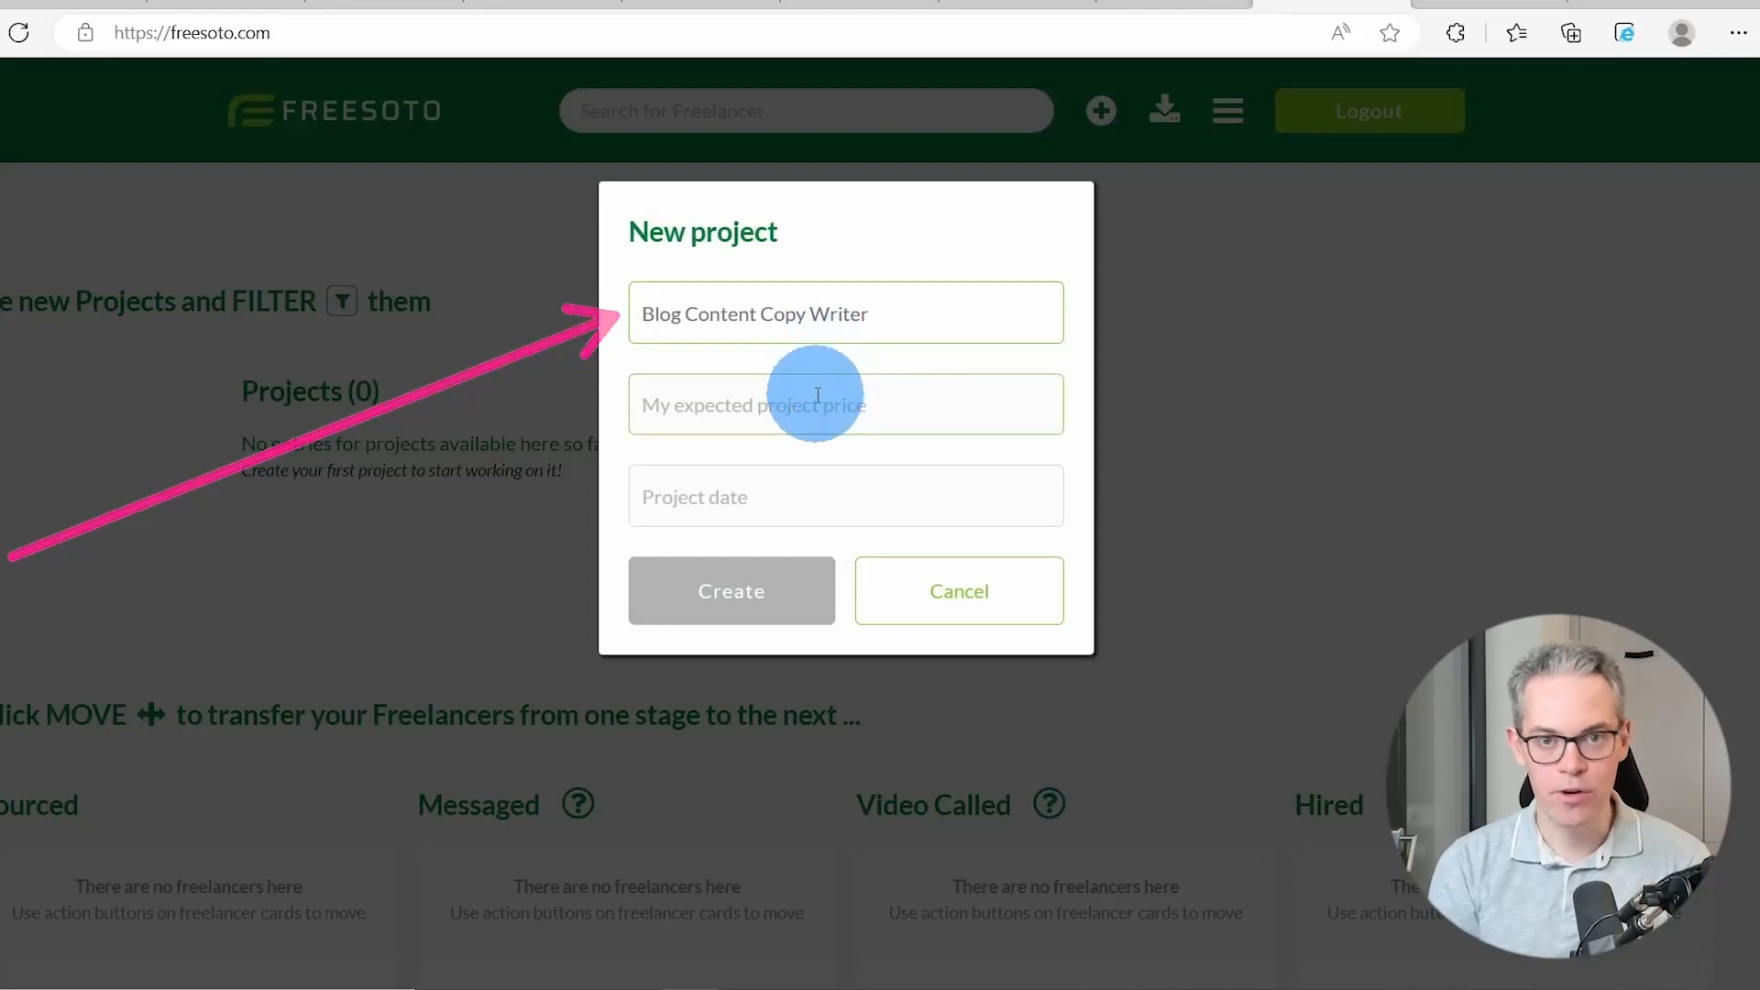
left_click(794, 503)
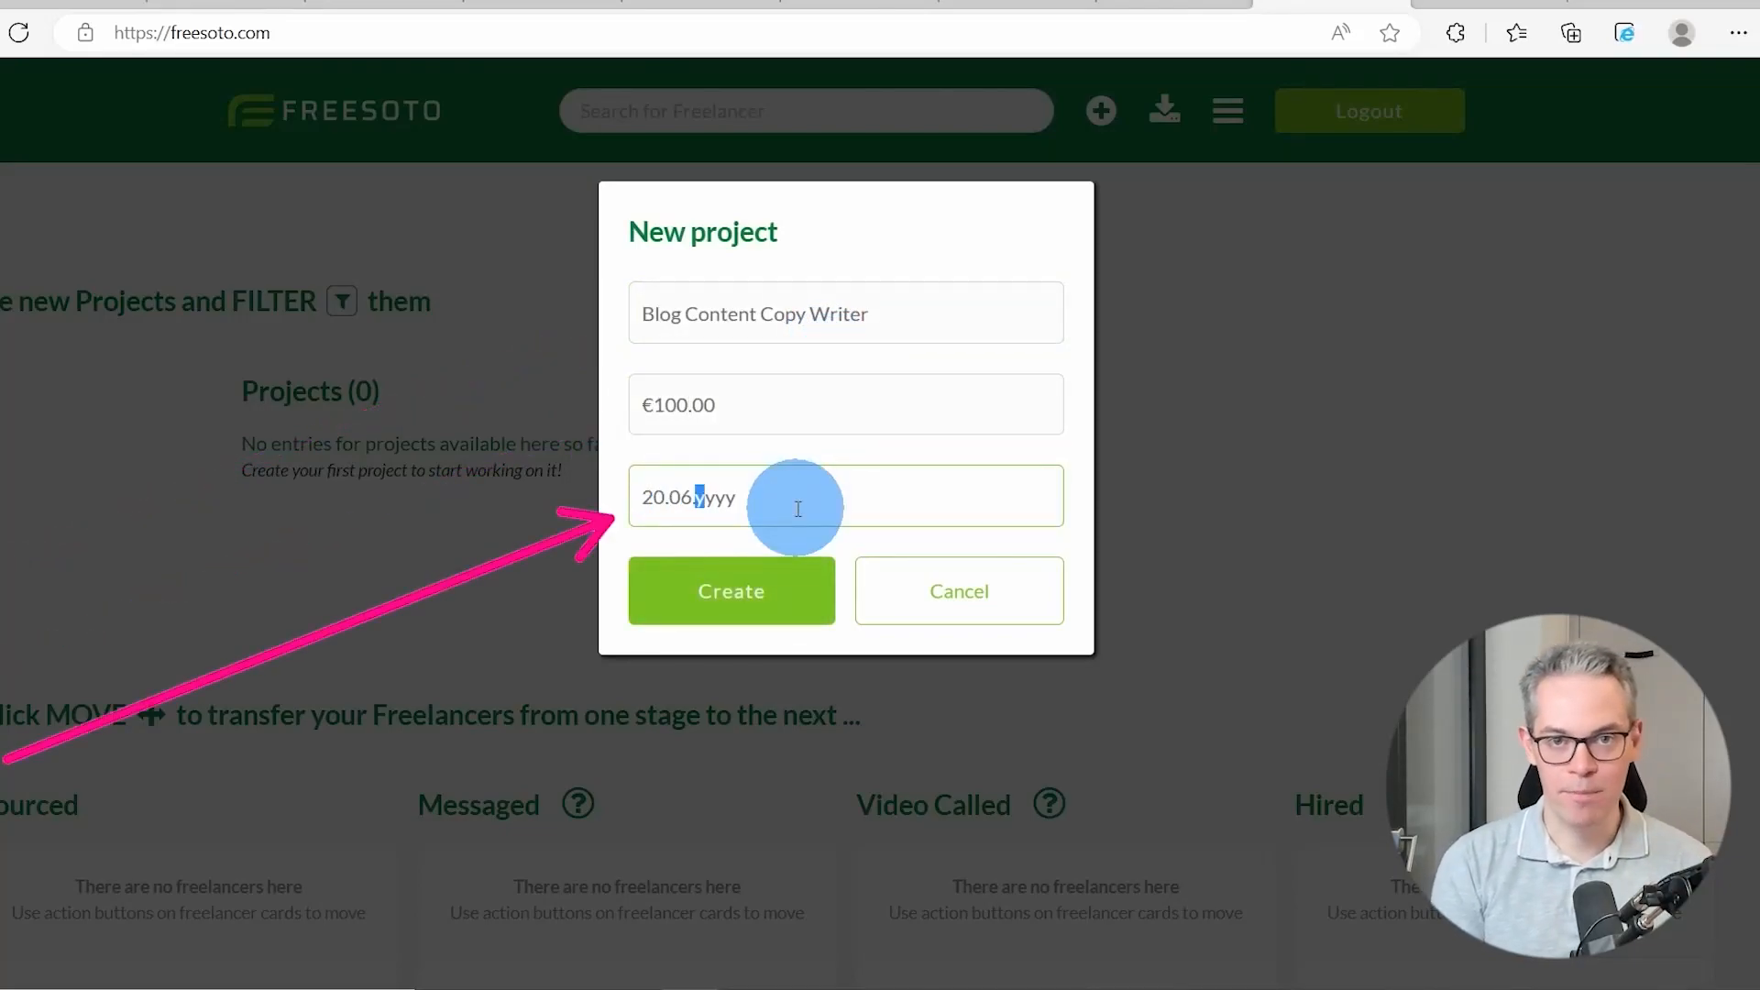
left_click(787, 591)
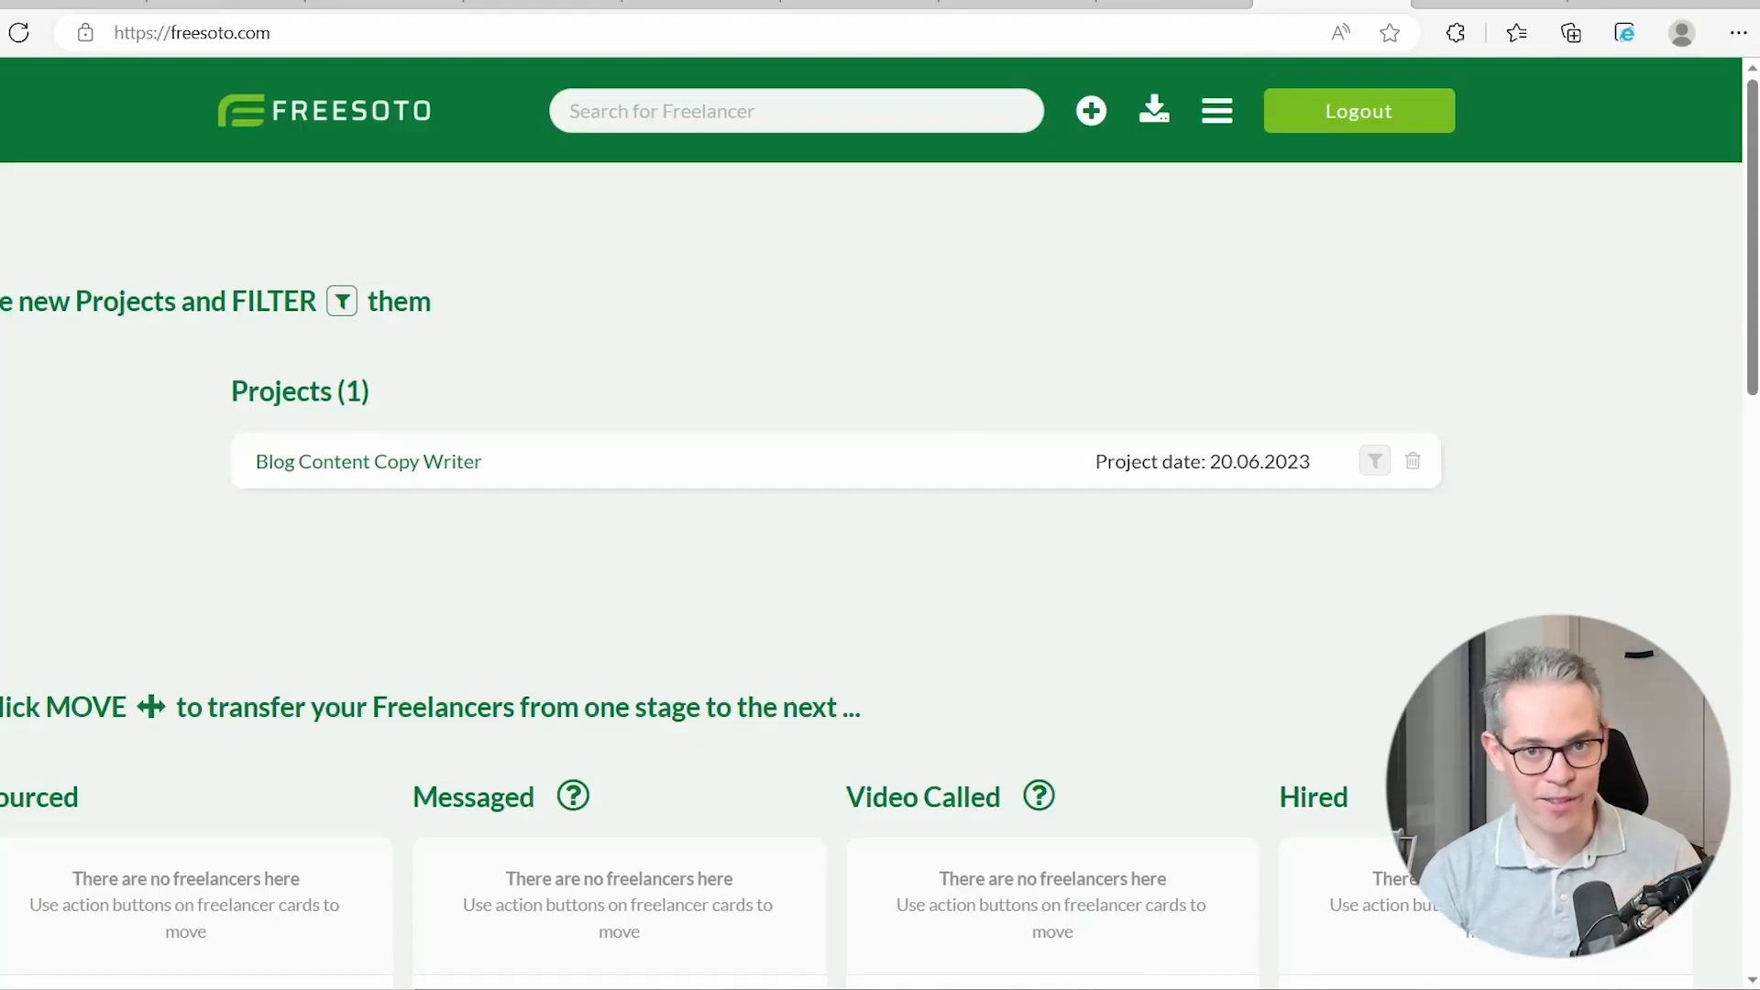
Start a new freelancer entry with the full name and Upwork profile link, assigned to the Blog Content Copy Writer project.
left_click(1091, 110)
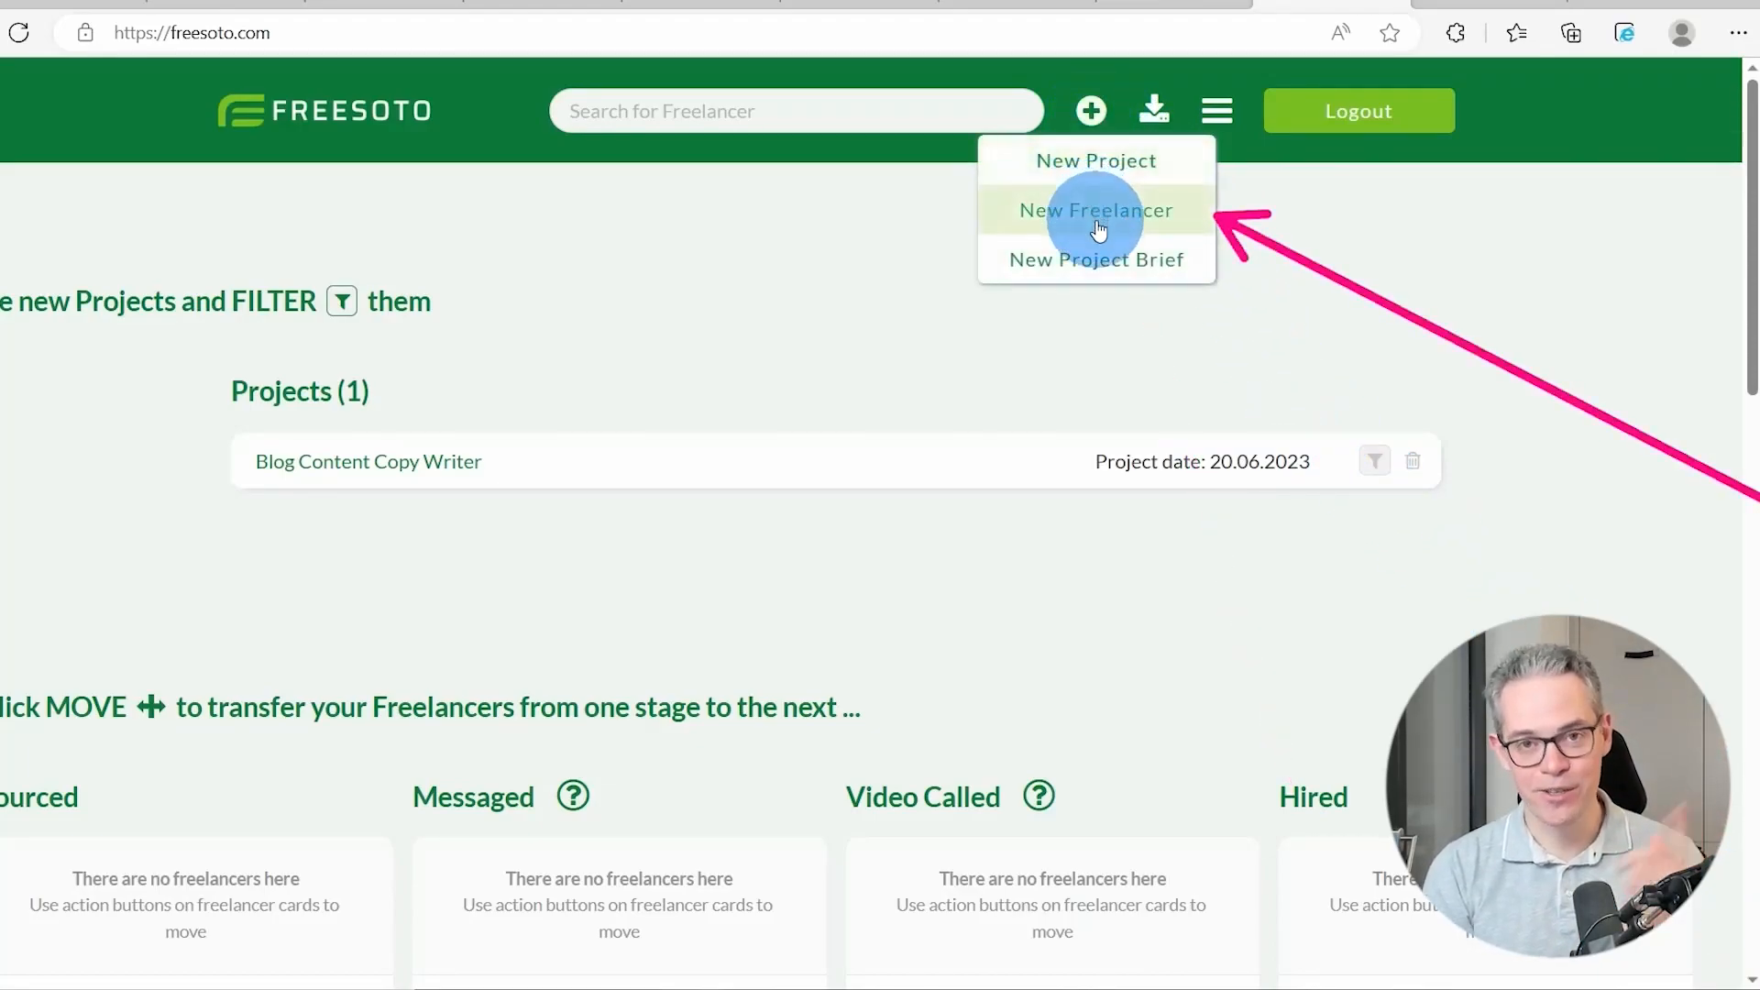
left_click(1099, 213)
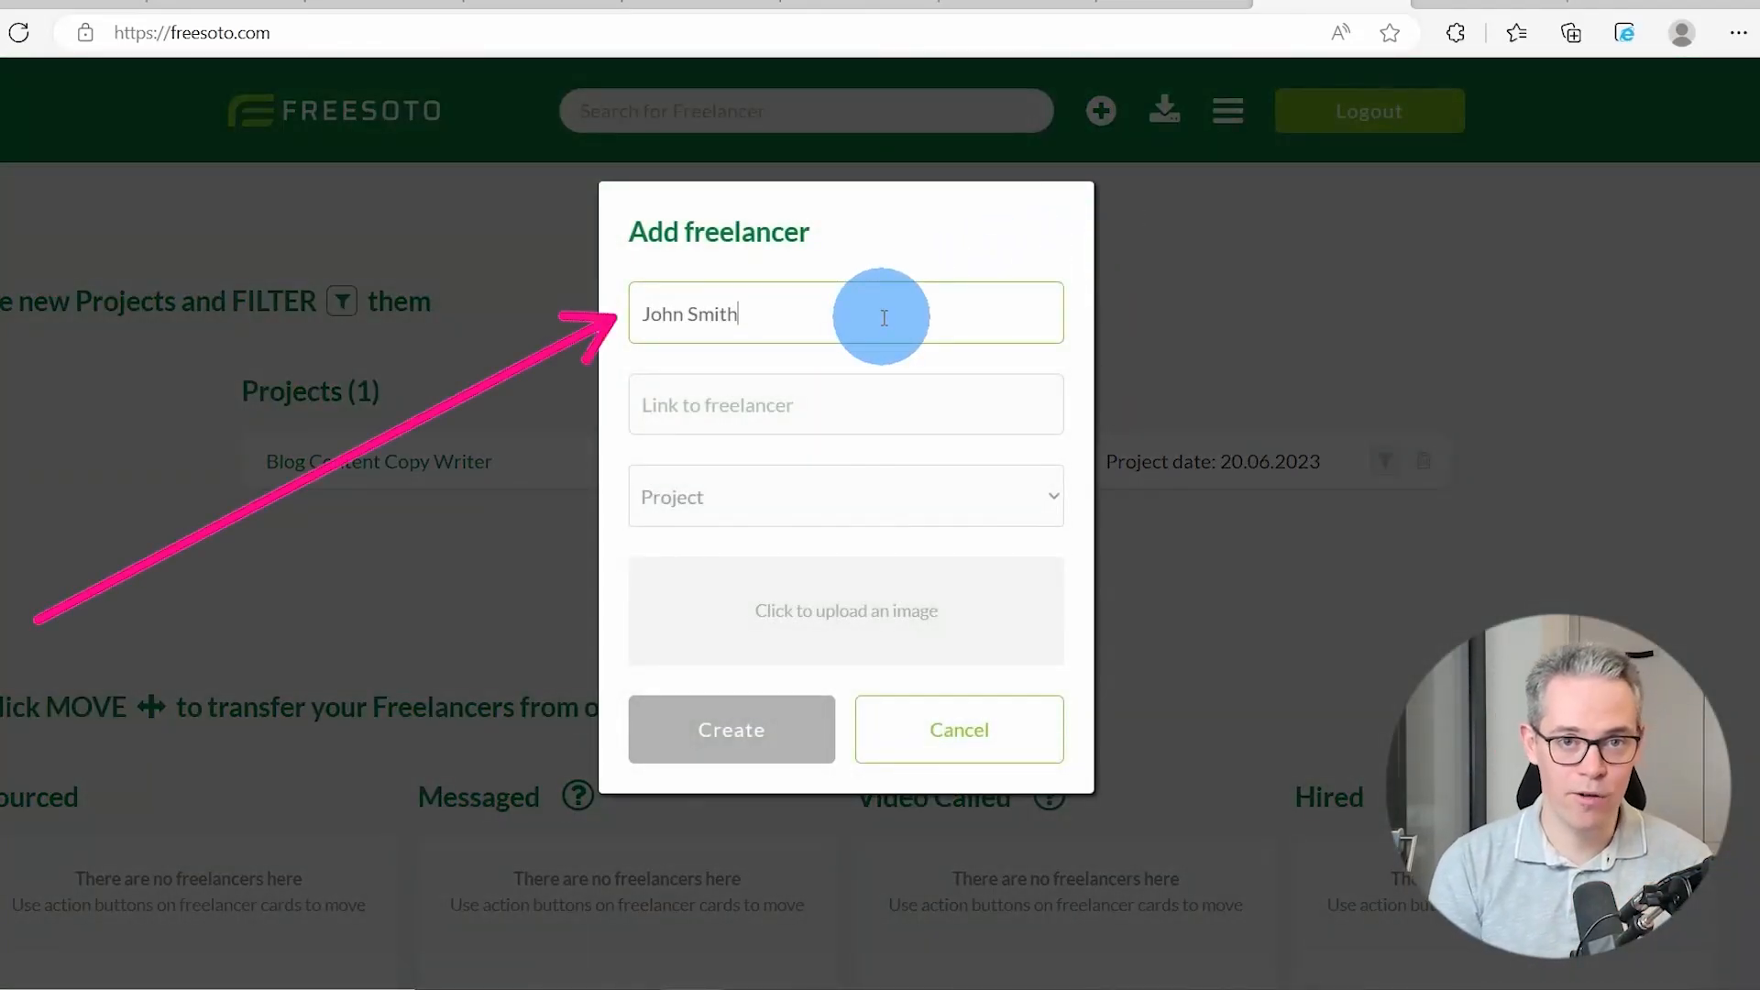
left_click(731, 403)
type("https://upwork.com/johnsmith")
left_click(735, 495)
left_click(733, 545)
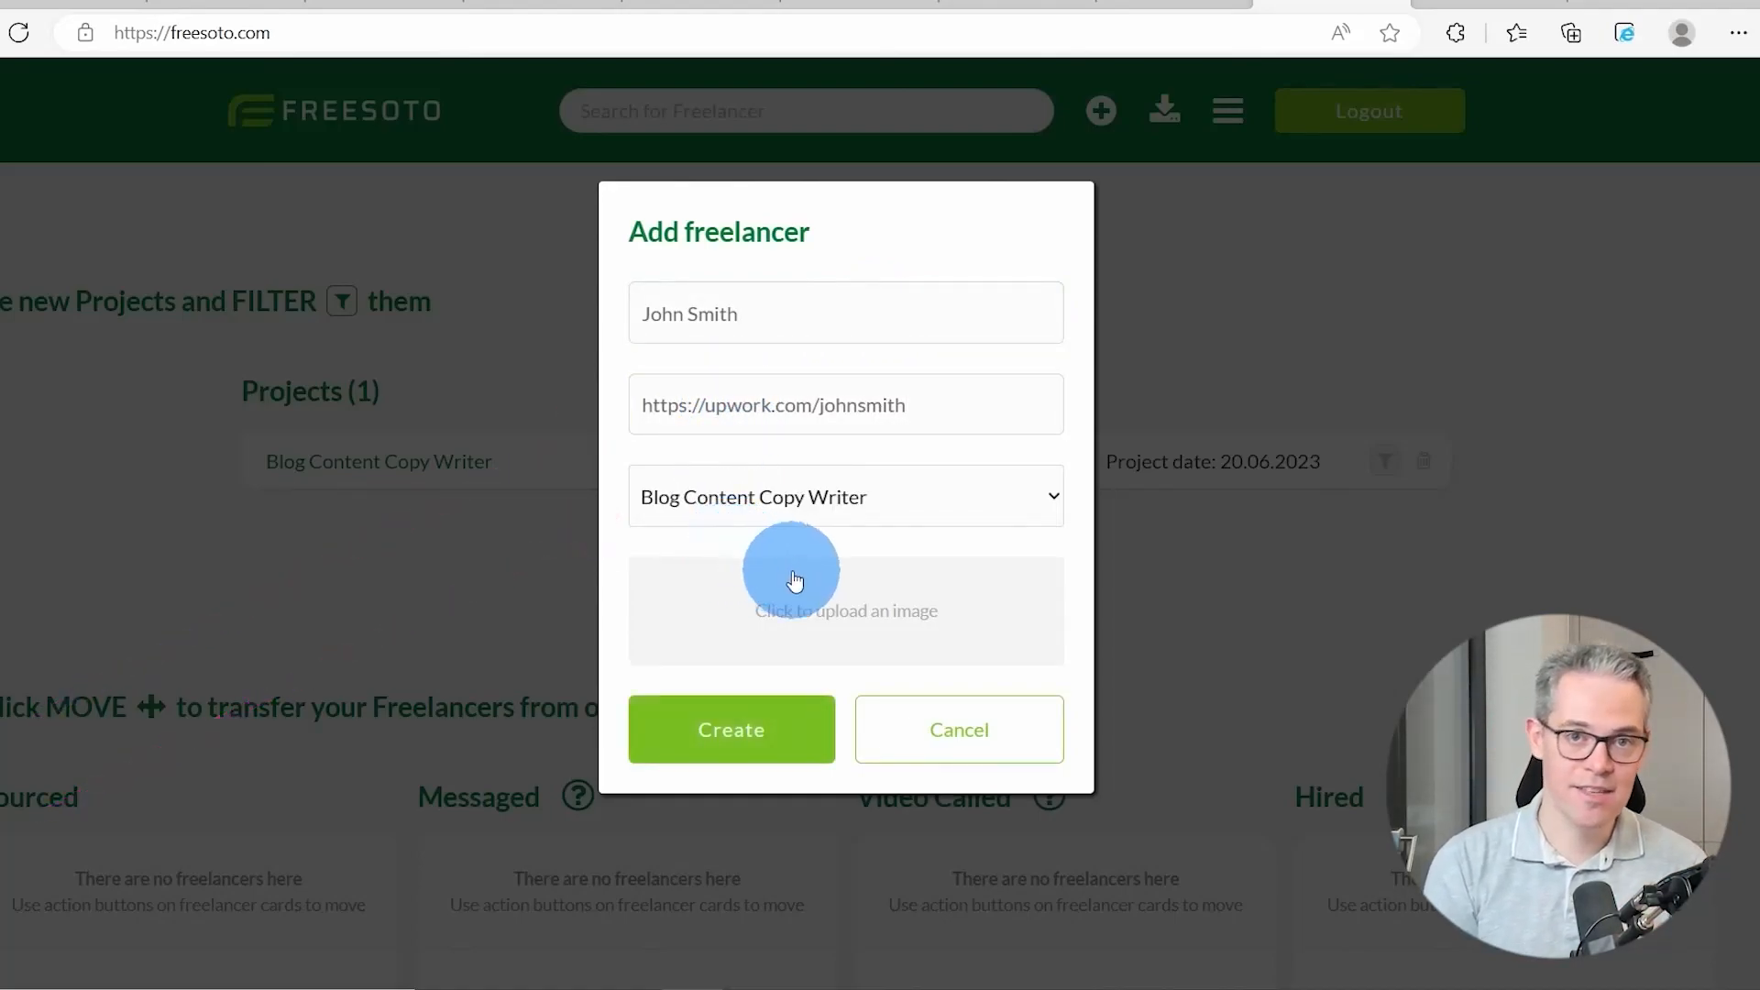
Upload a profile picture for the new freelancer and create the entry.
left_click(829, 624)
double_click(364, 193)
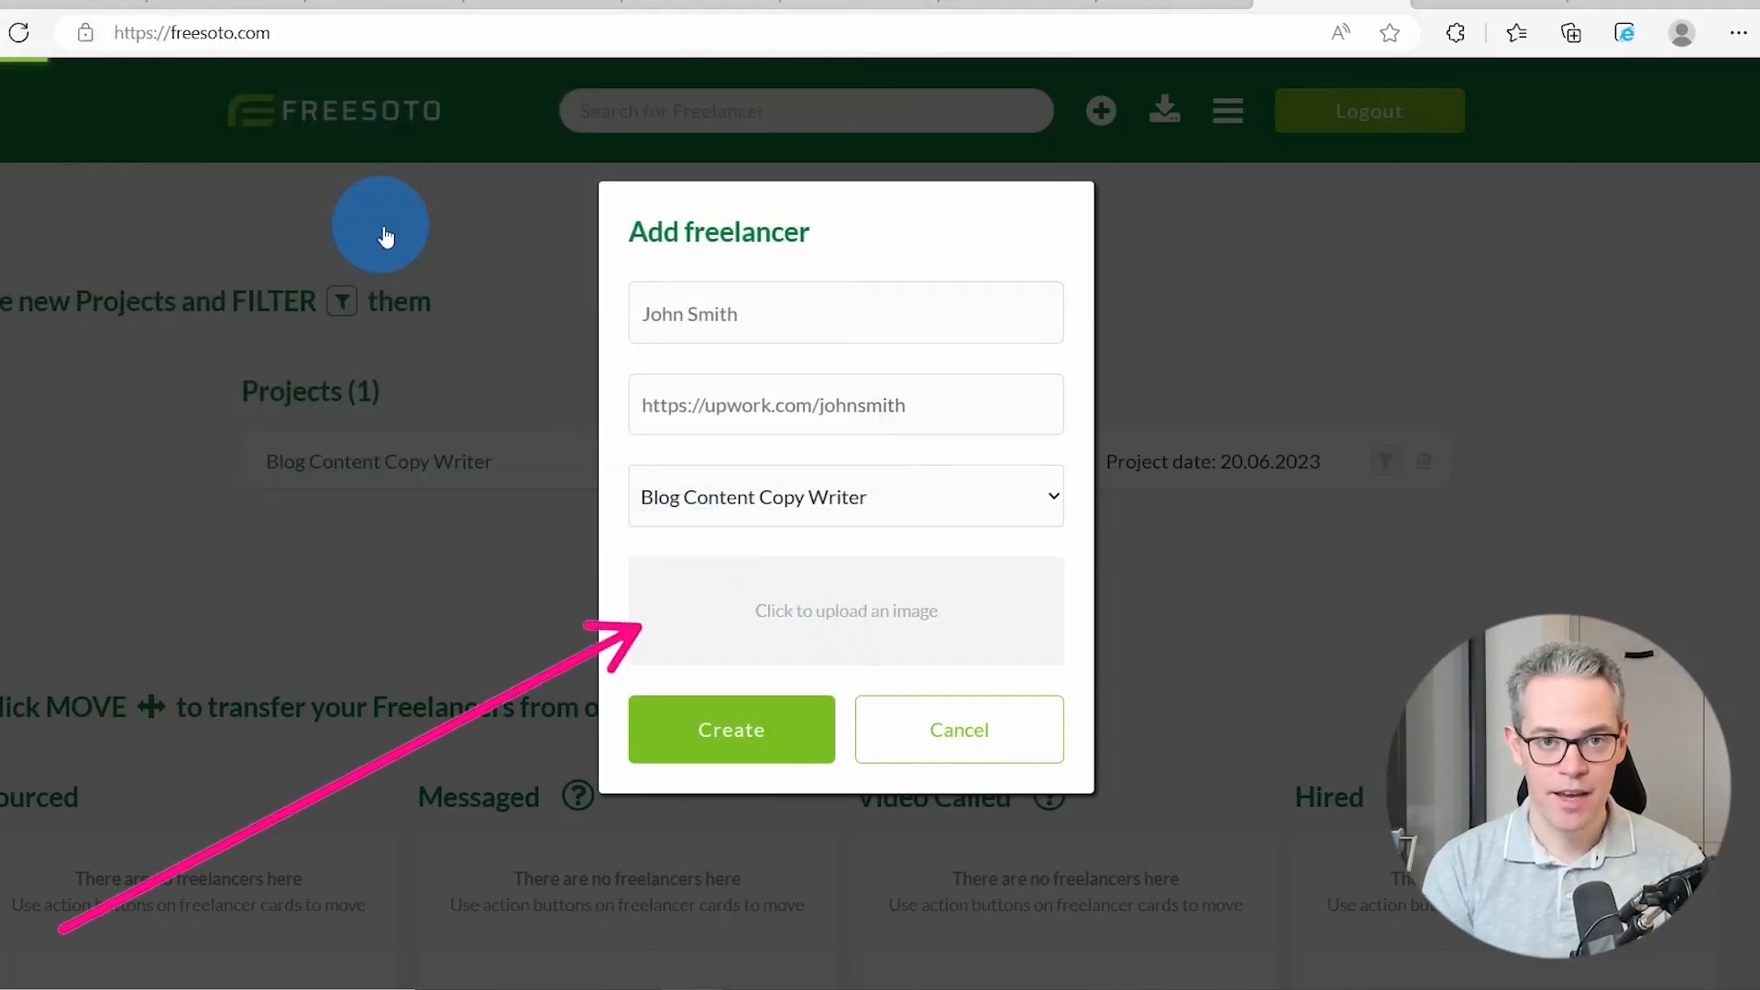
left_click(724, 738)
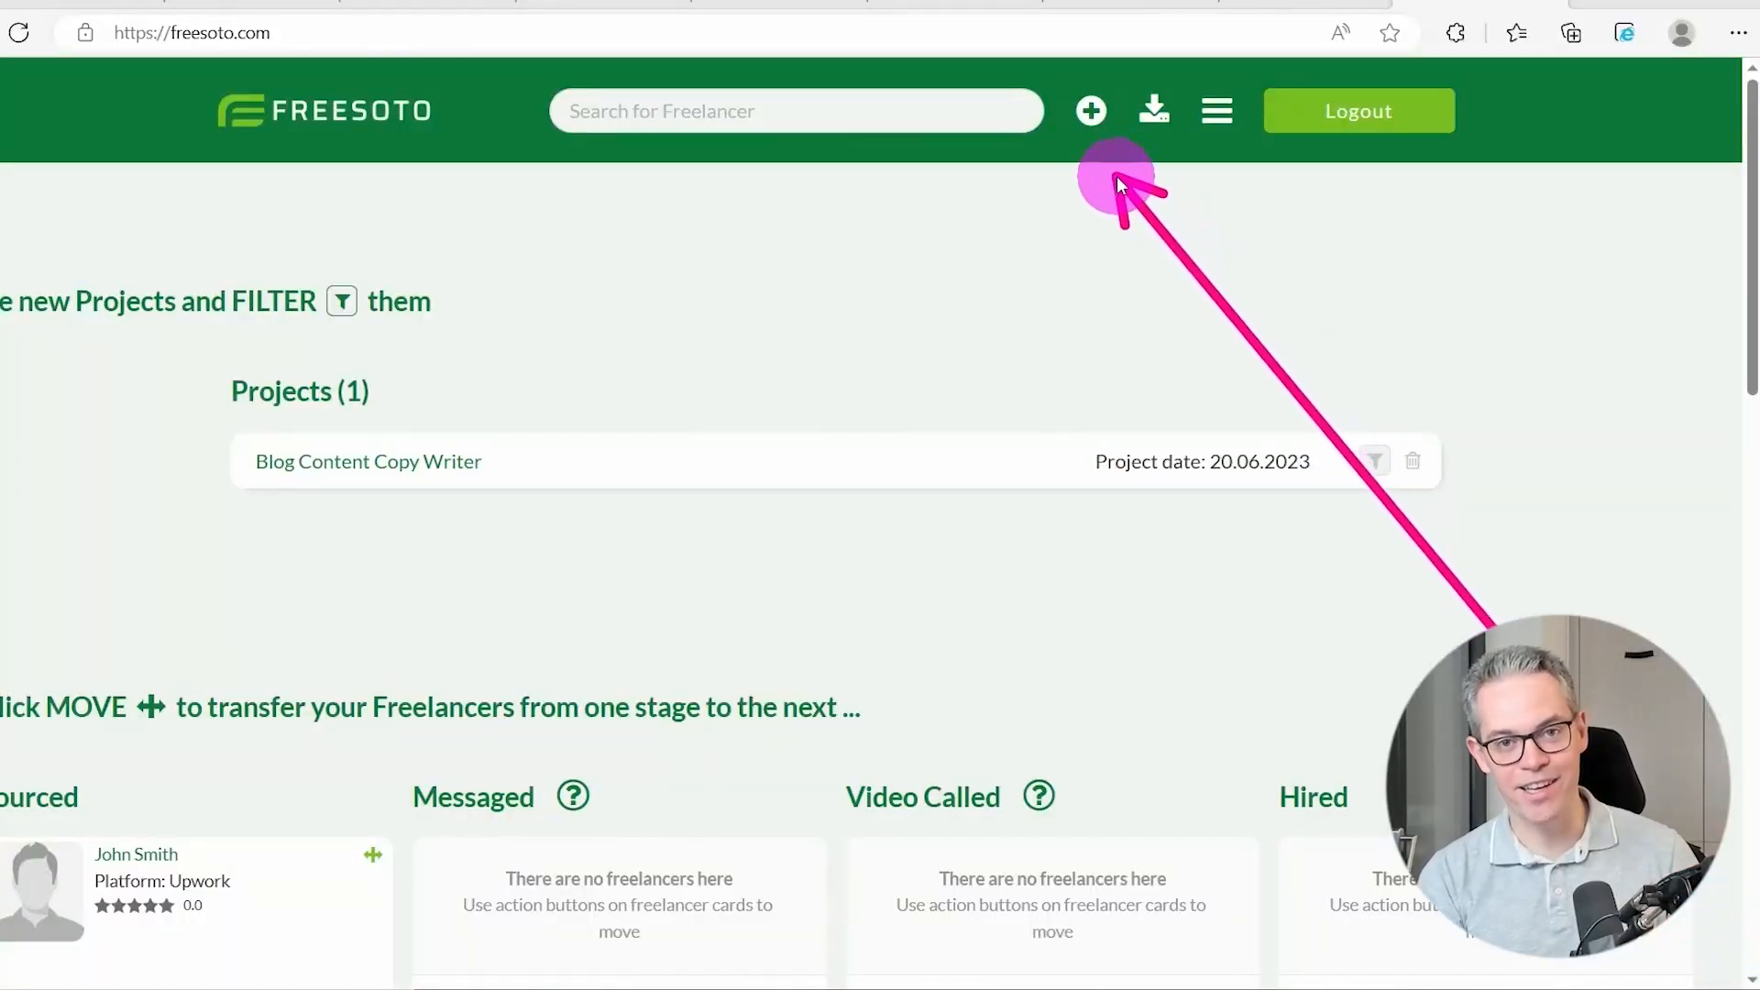
Create a new project brief and upload a title image for it.
left_click(1094, 108)
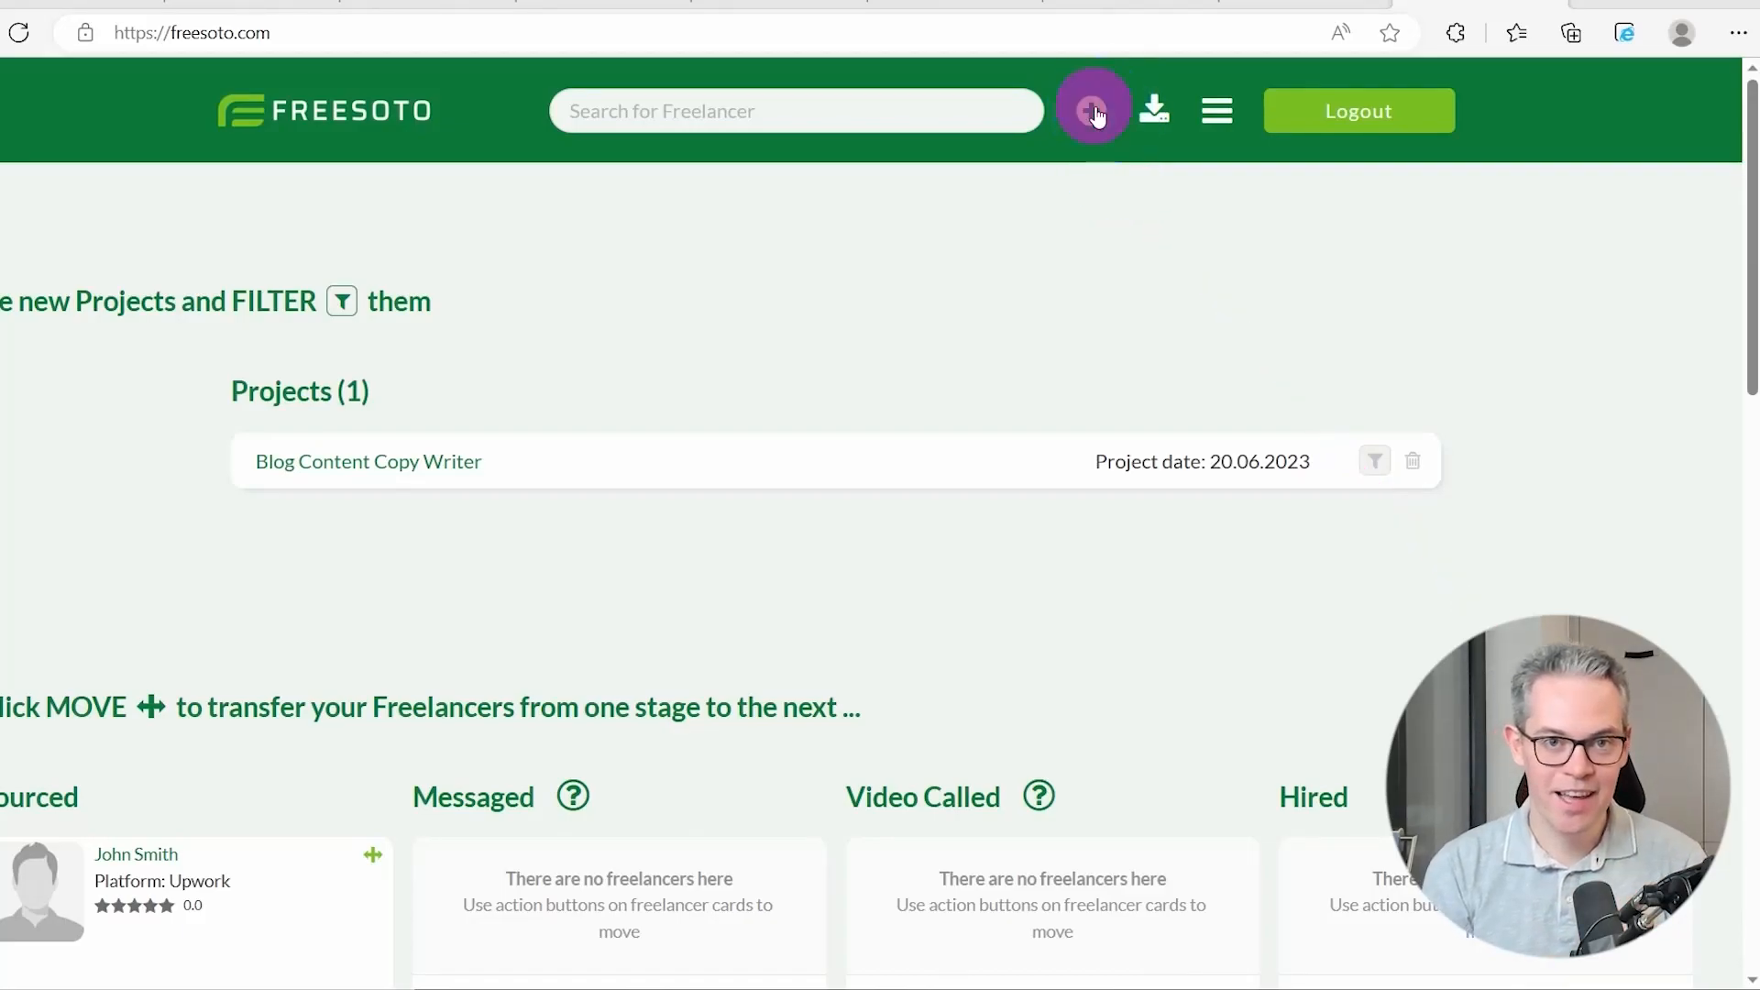
left_click(1112, 264)
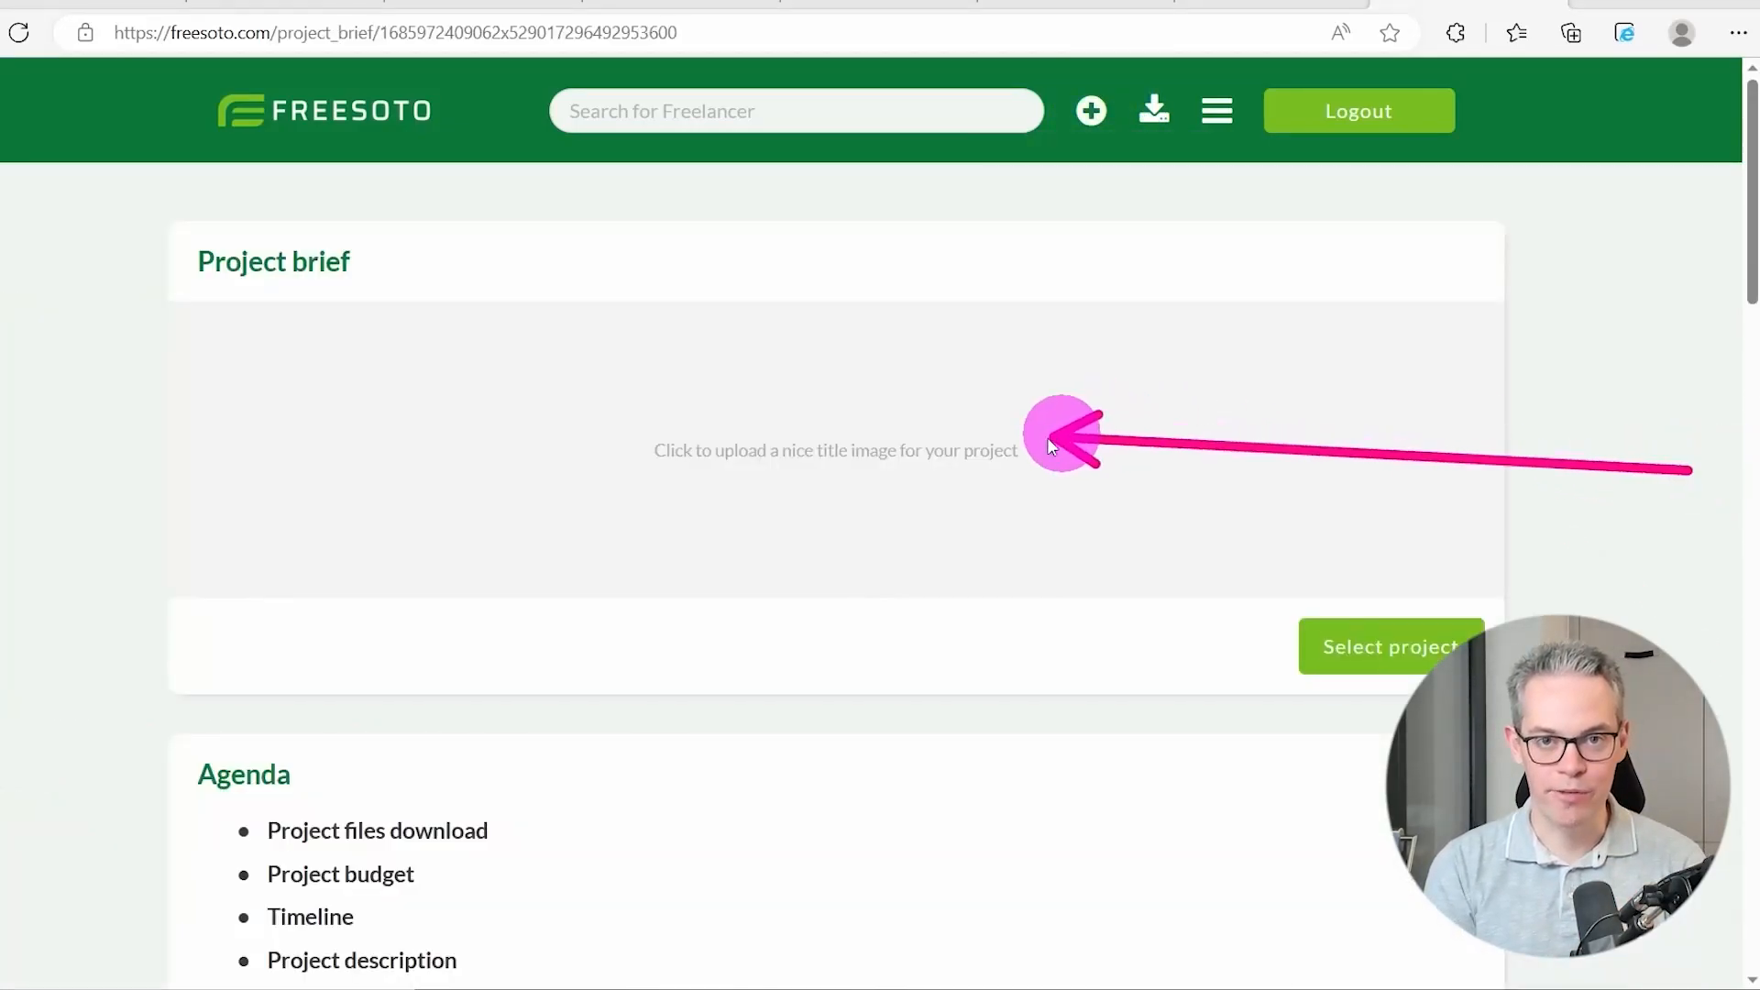
left_click(1050, 445)
double_click(294, 208)
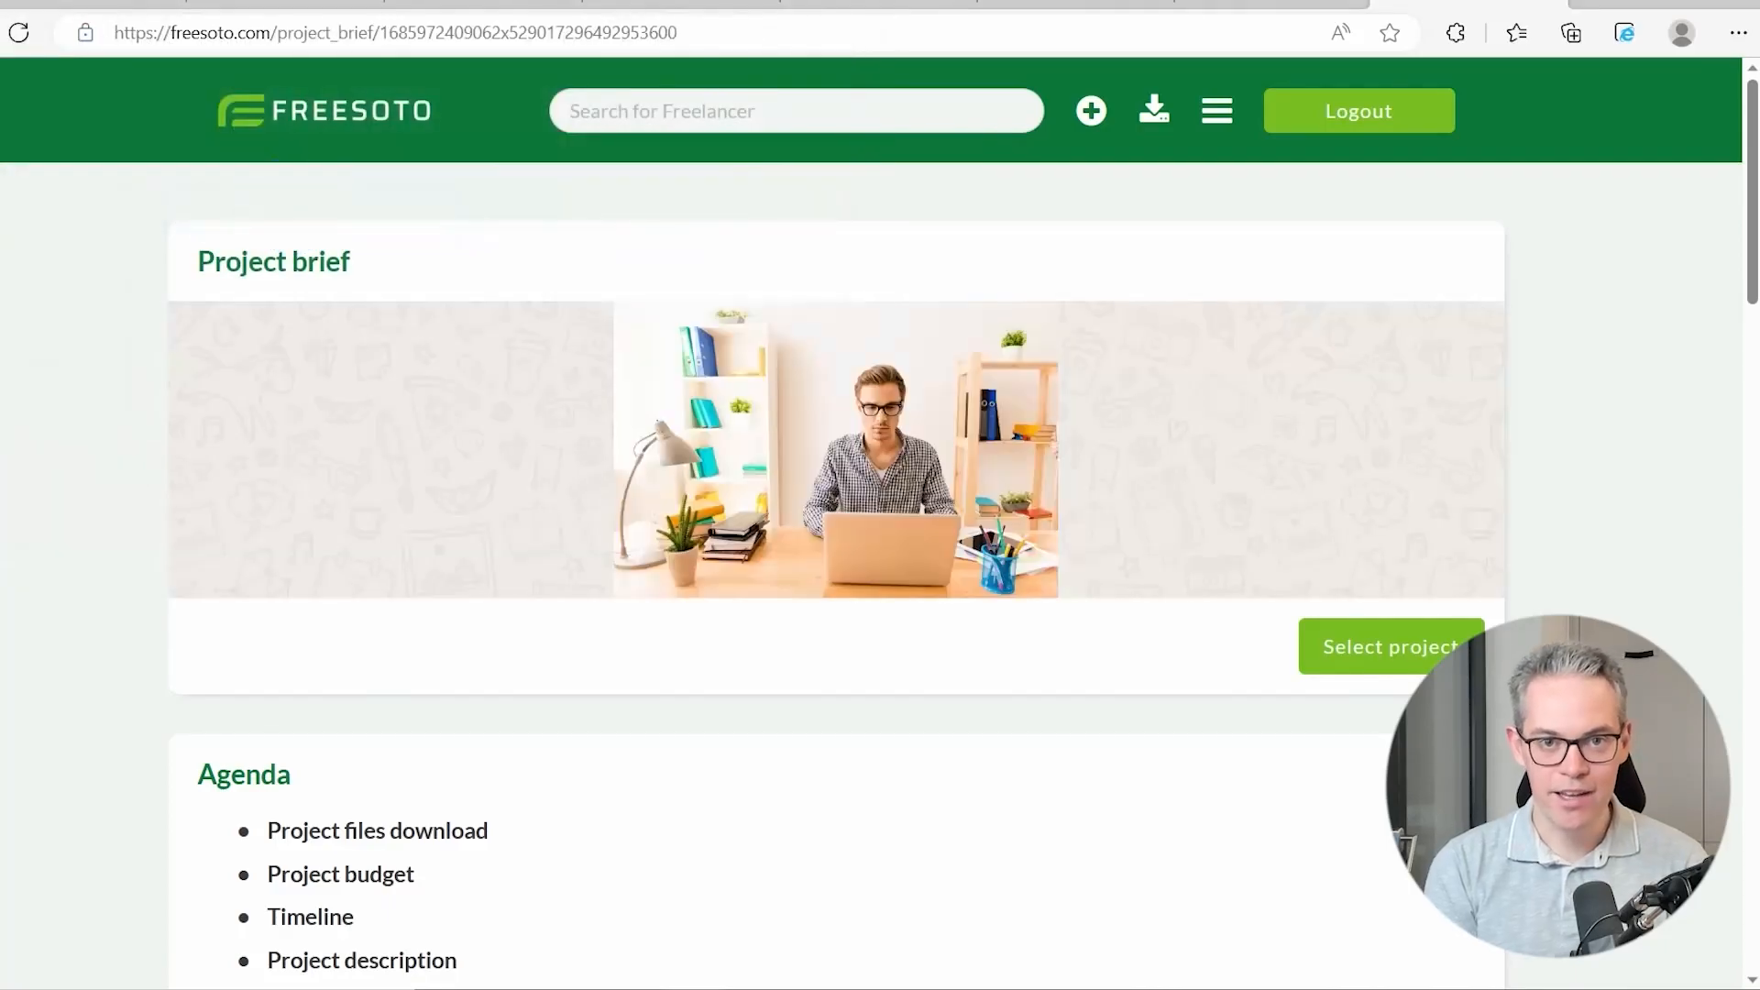
Set the suggested project price in the brief's project budget to $50.
scroll(1632, 464, "down", 5)
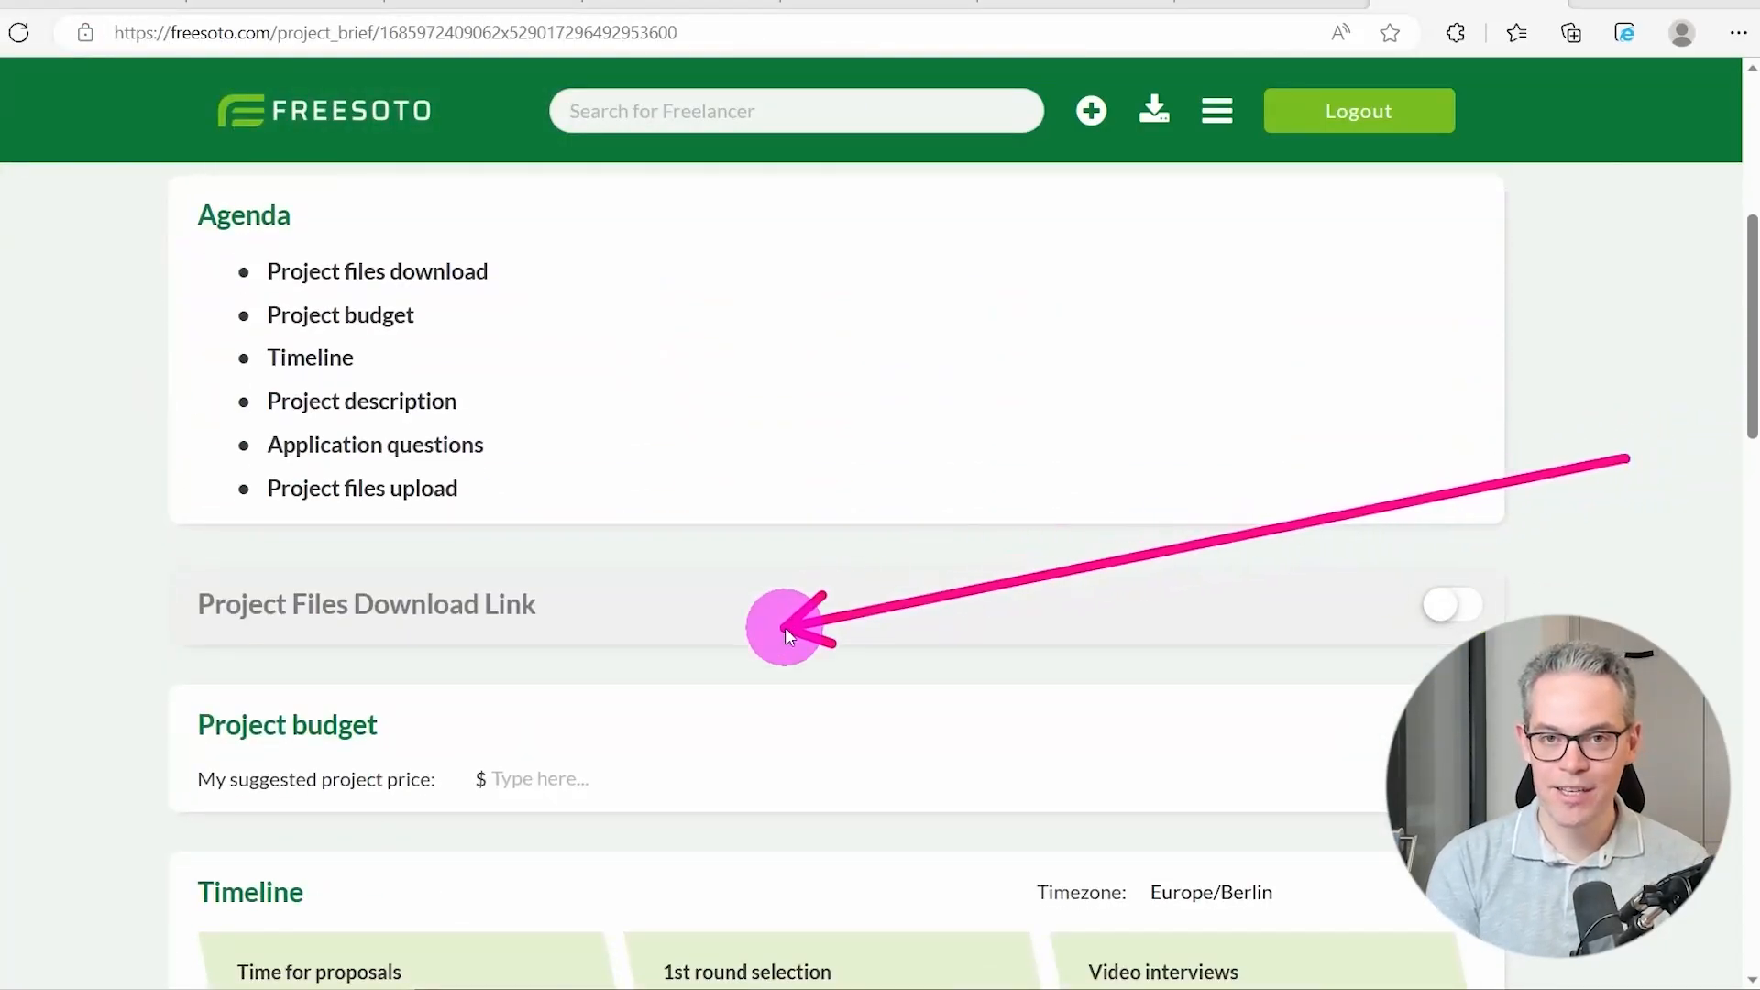
left_click(564, 756)
type("50")
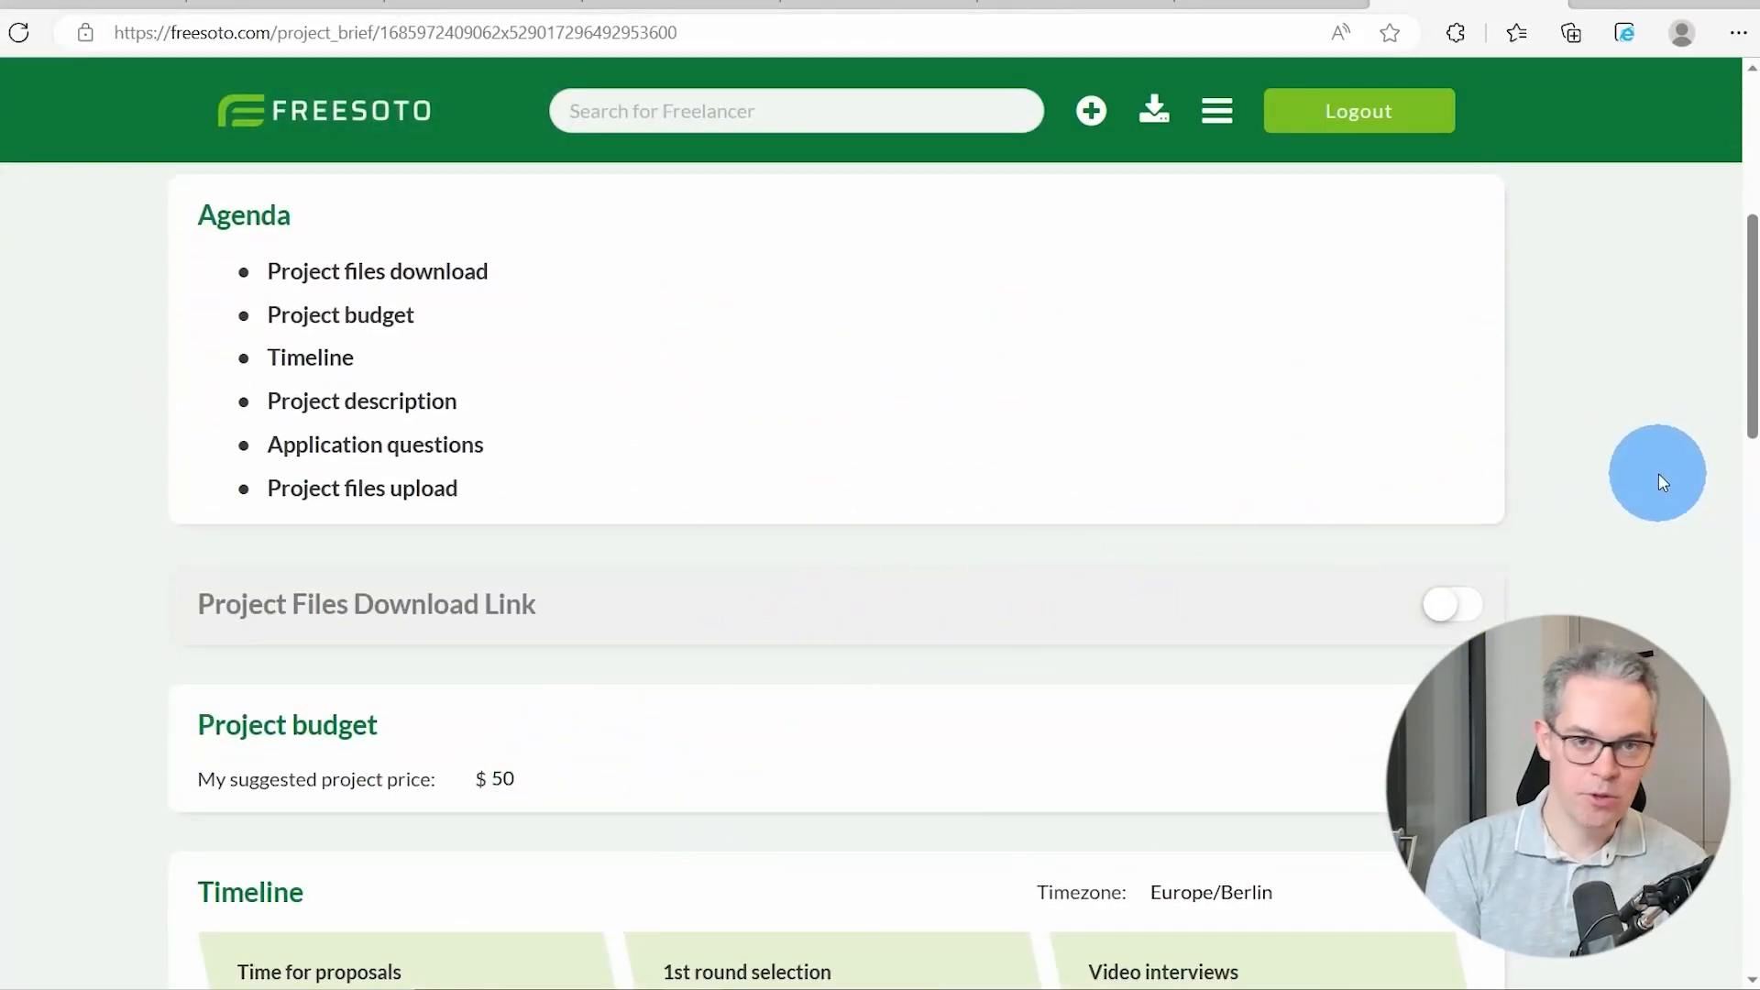
Upload the PDF file for the brief's project description, past the timeline stages.
scroll(1648, 475, "down", 5)
mouse_move(1647, 471)
left_mouse_down()
mouse_move(564, 265)
mouse_move(373, 335)
left_mouse_up()
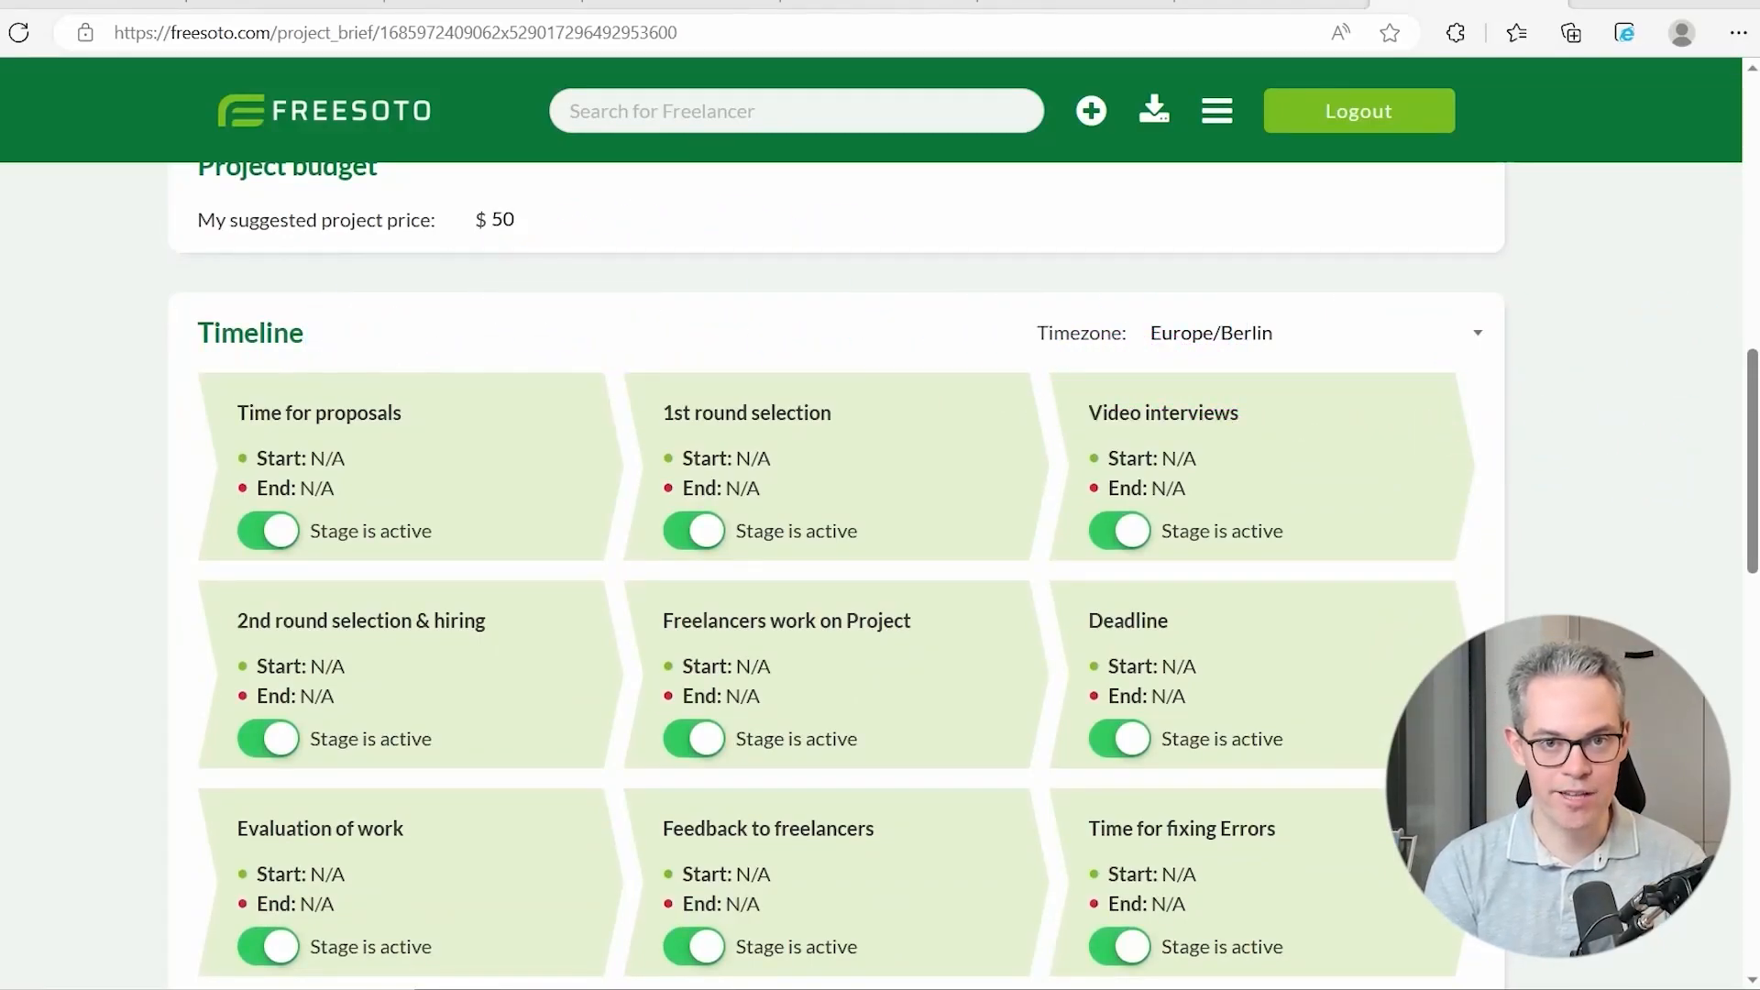
scroll(1637, 405, "down", 7)
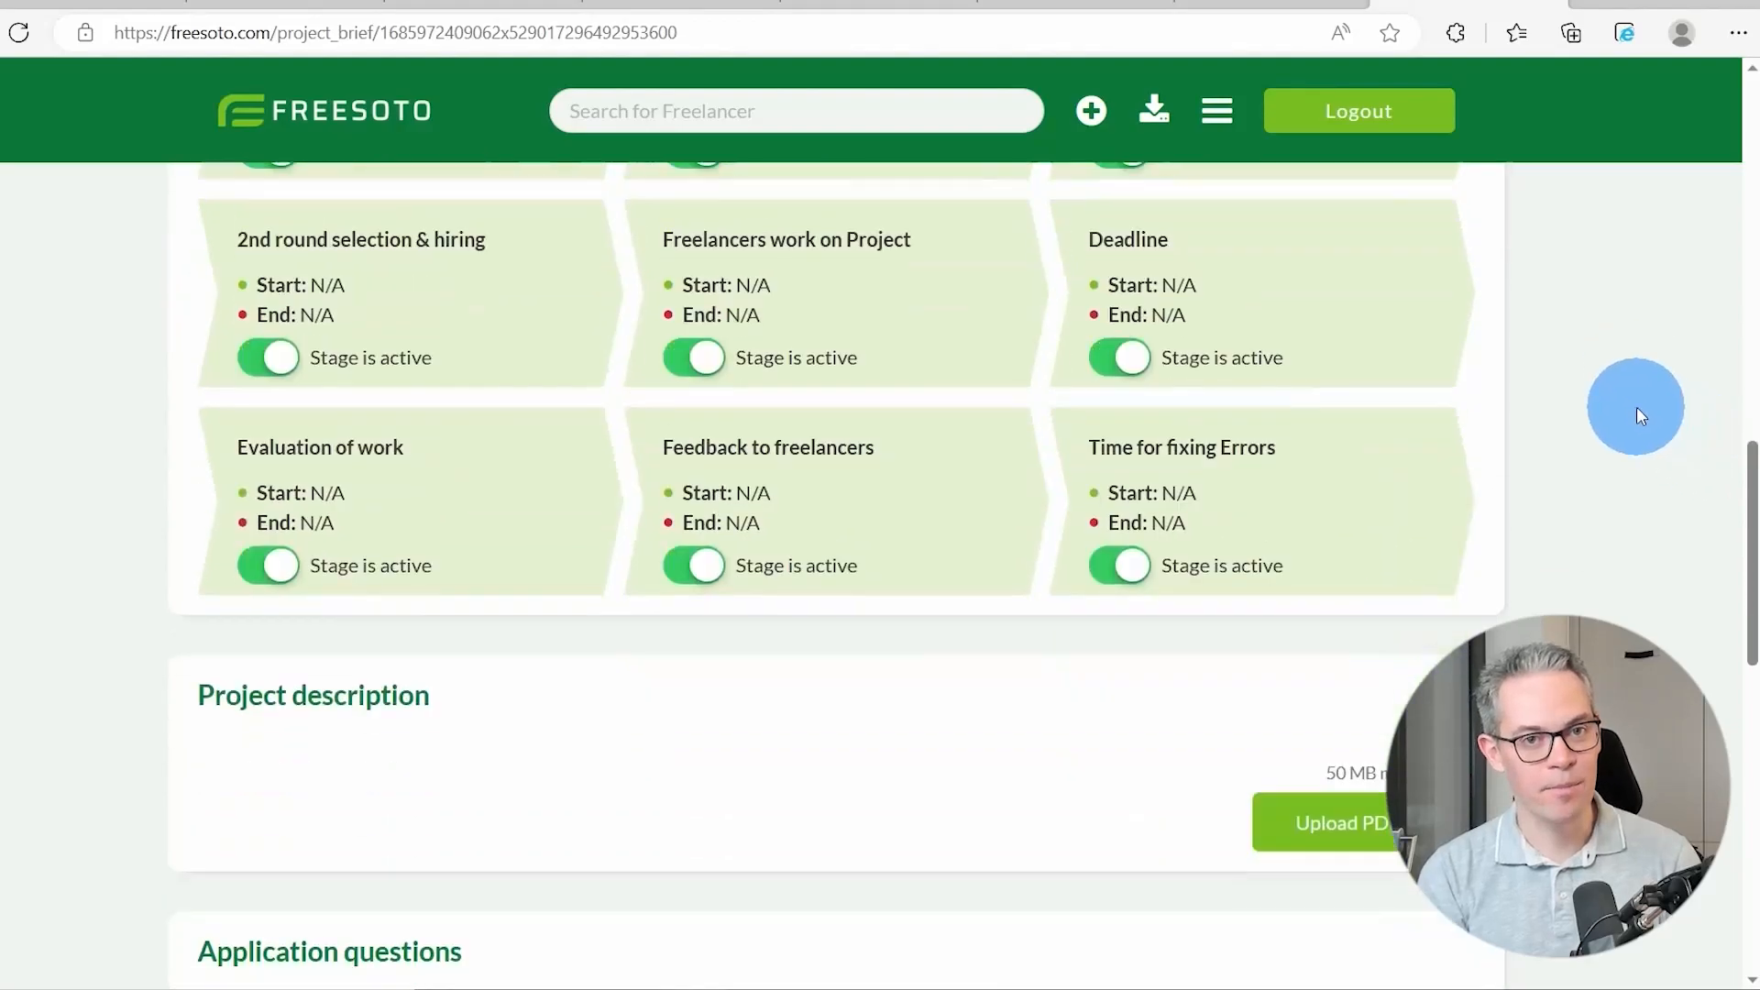
left_click_drag(1670, 207, 1403, 475)
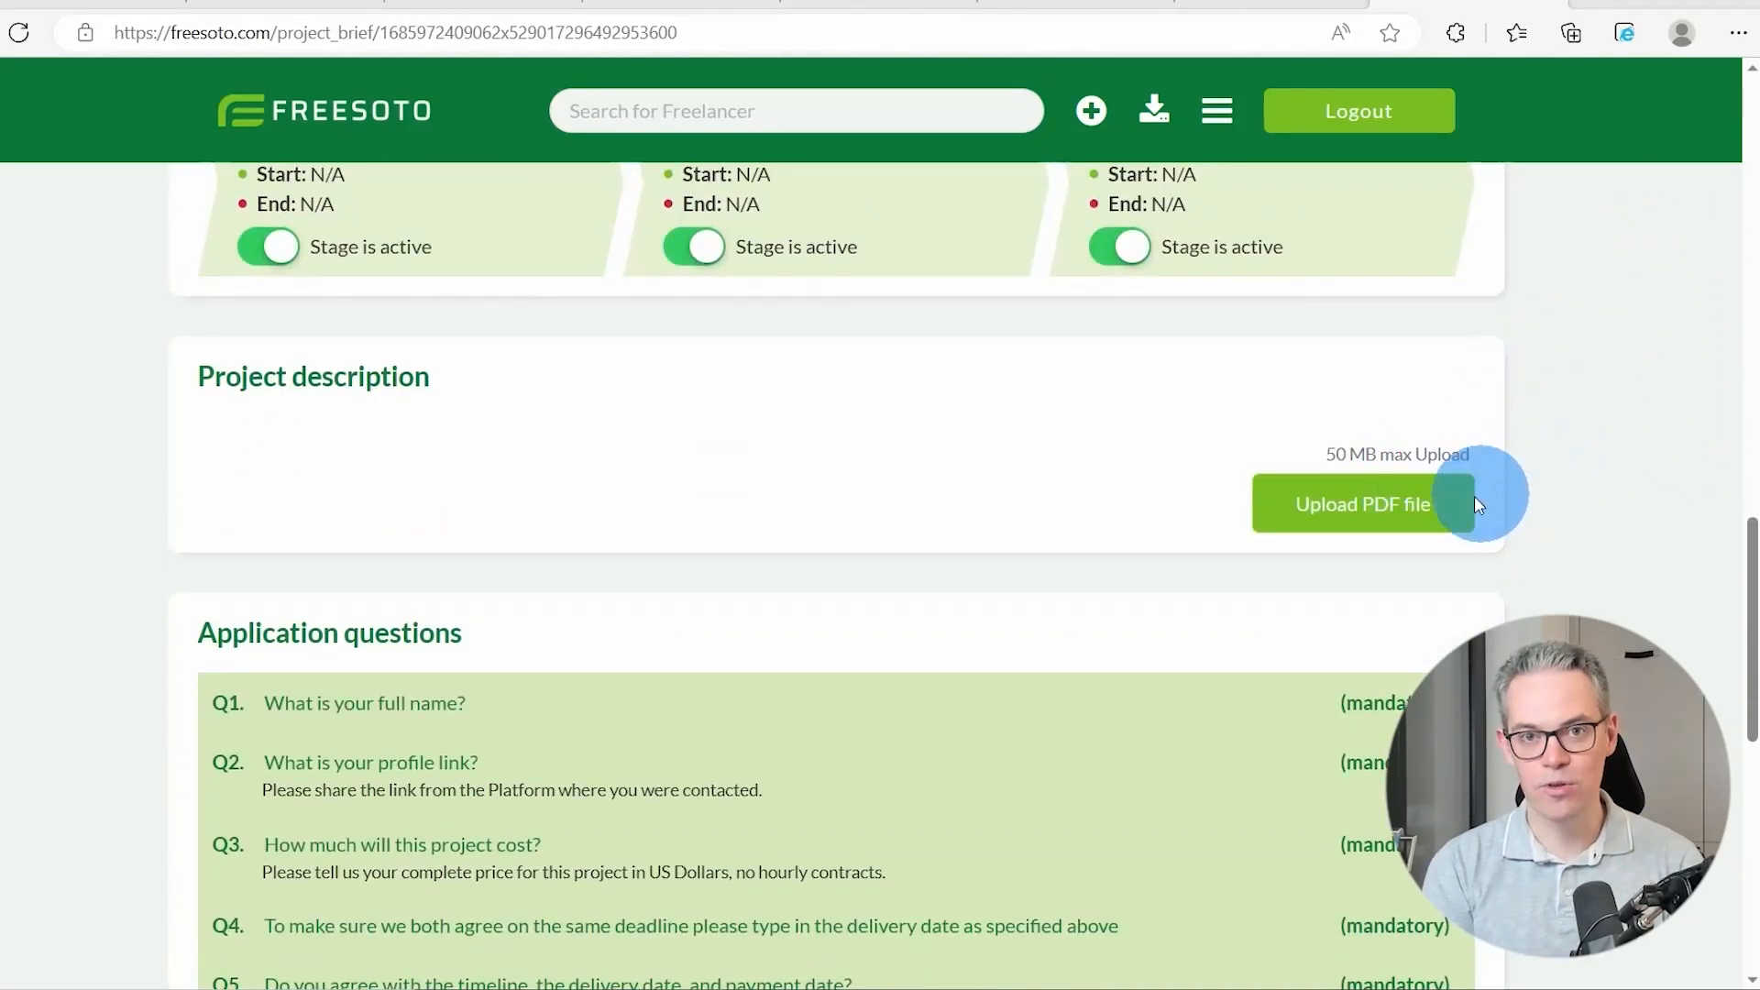
left_click(1417, 505)
left_click_drag(858, 188, 857, 334)
left_click(723, 397)
double_click(723, 396)
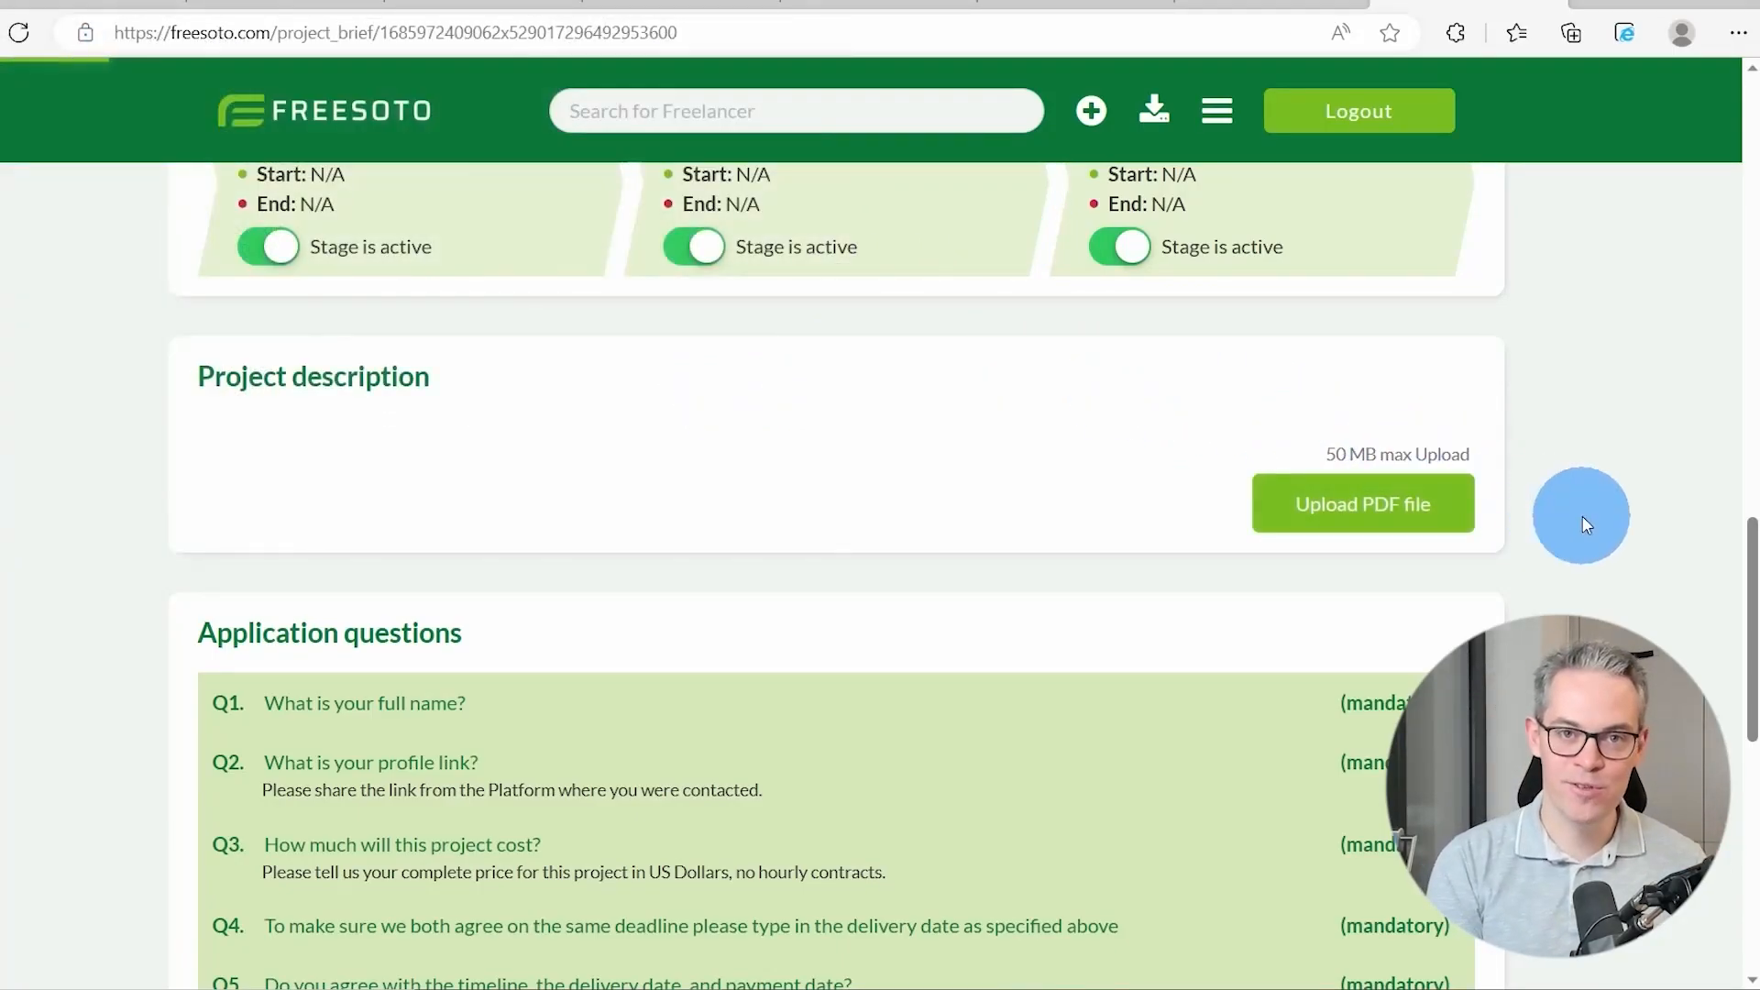
Examine the uploaded description PDF, the mandatory and optional application questions, and the shareable project brief link.
scroll(1666, 525, "down", 2)
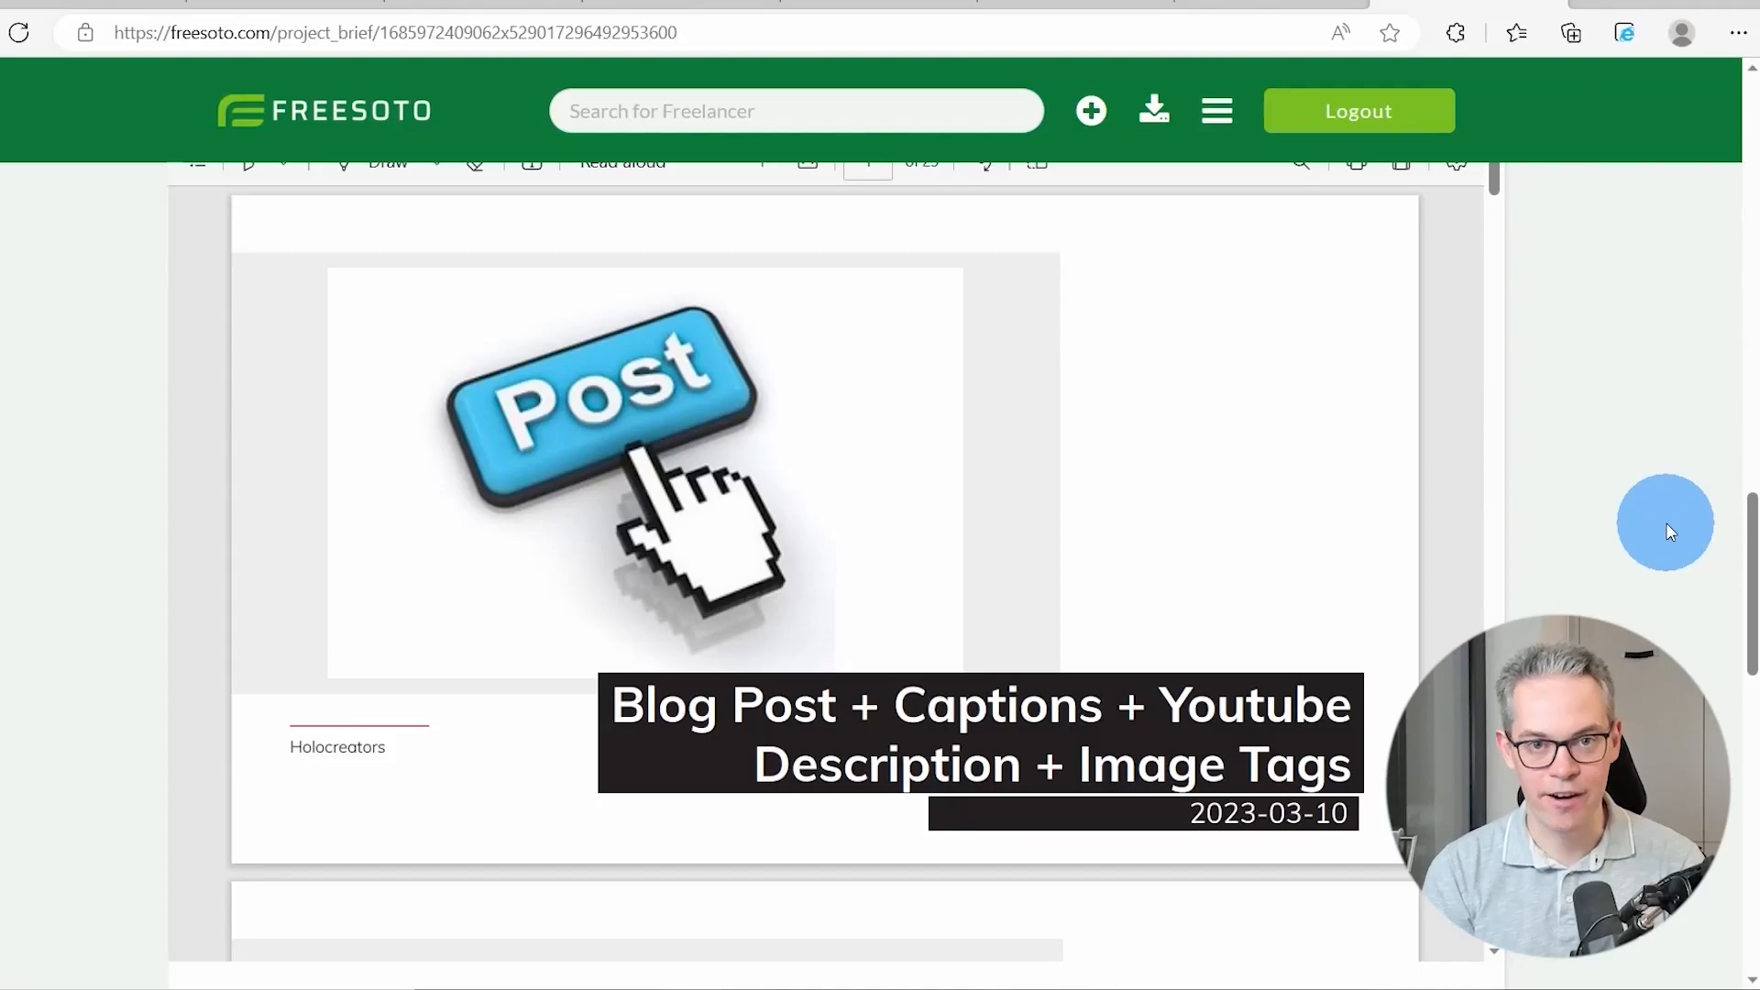
scroll(1667, 532, "down", 5)
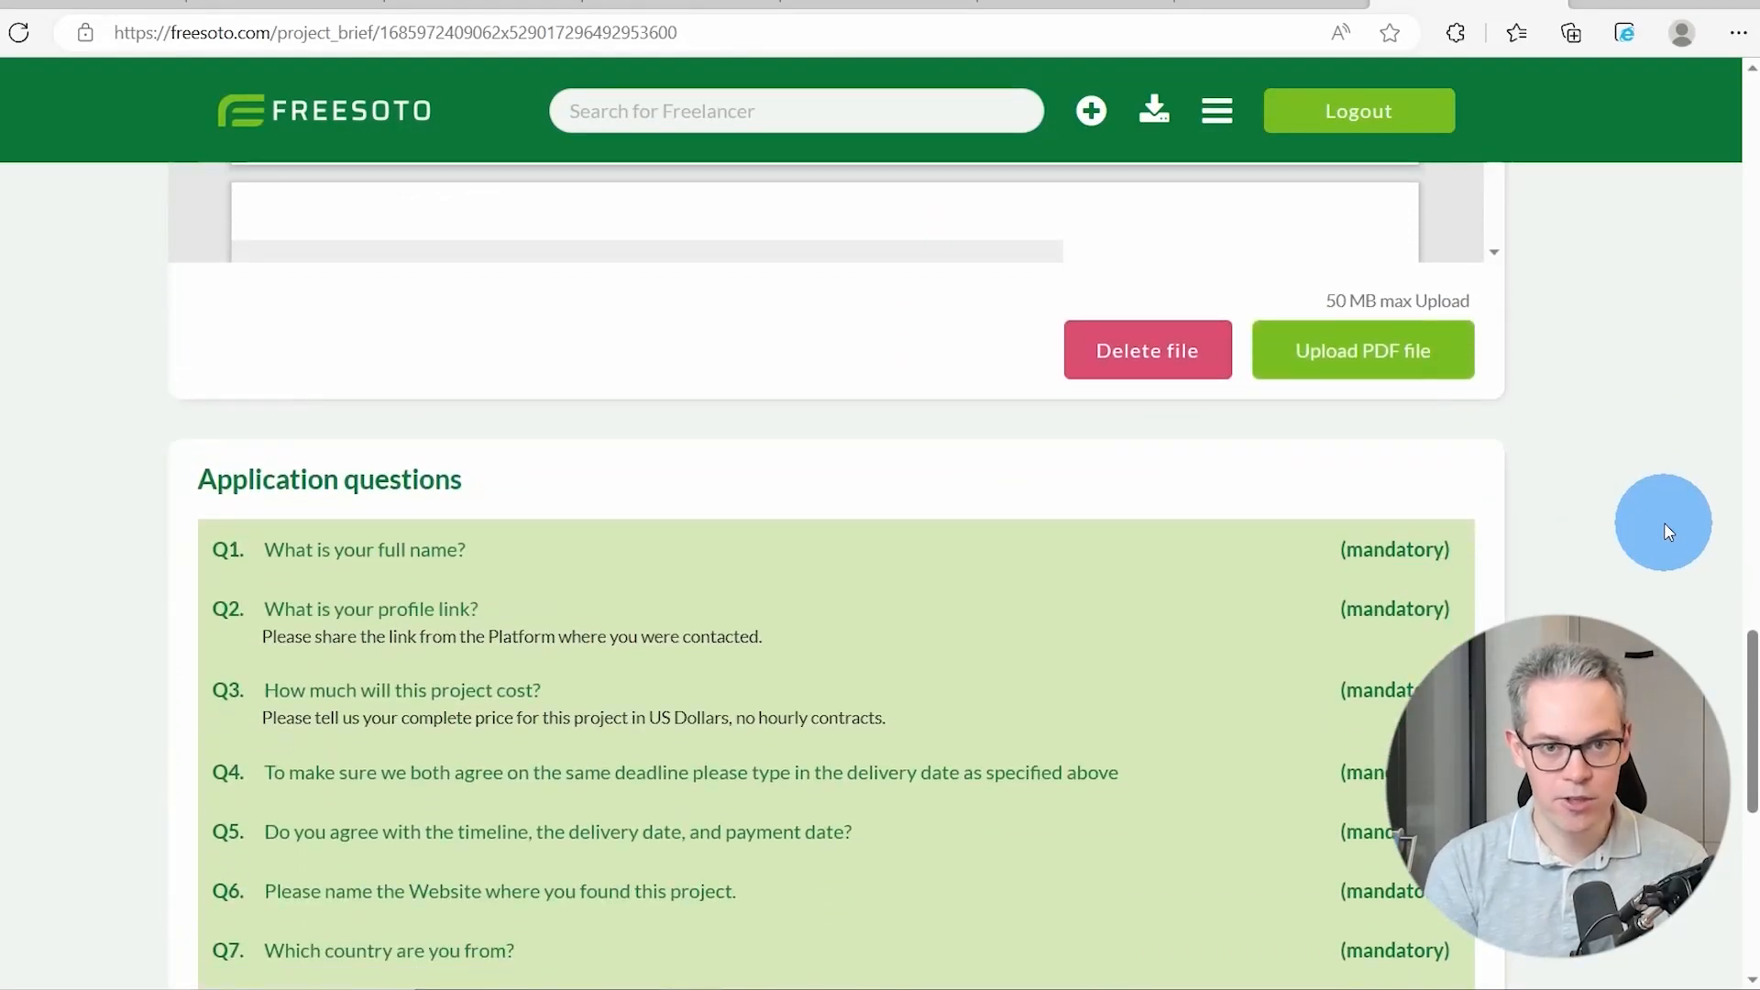
mouse_move(1664, 523)
left_mouse_down()
mouse_move(1372, 464)
mouse_move(504, 459)
left_mouse_up()
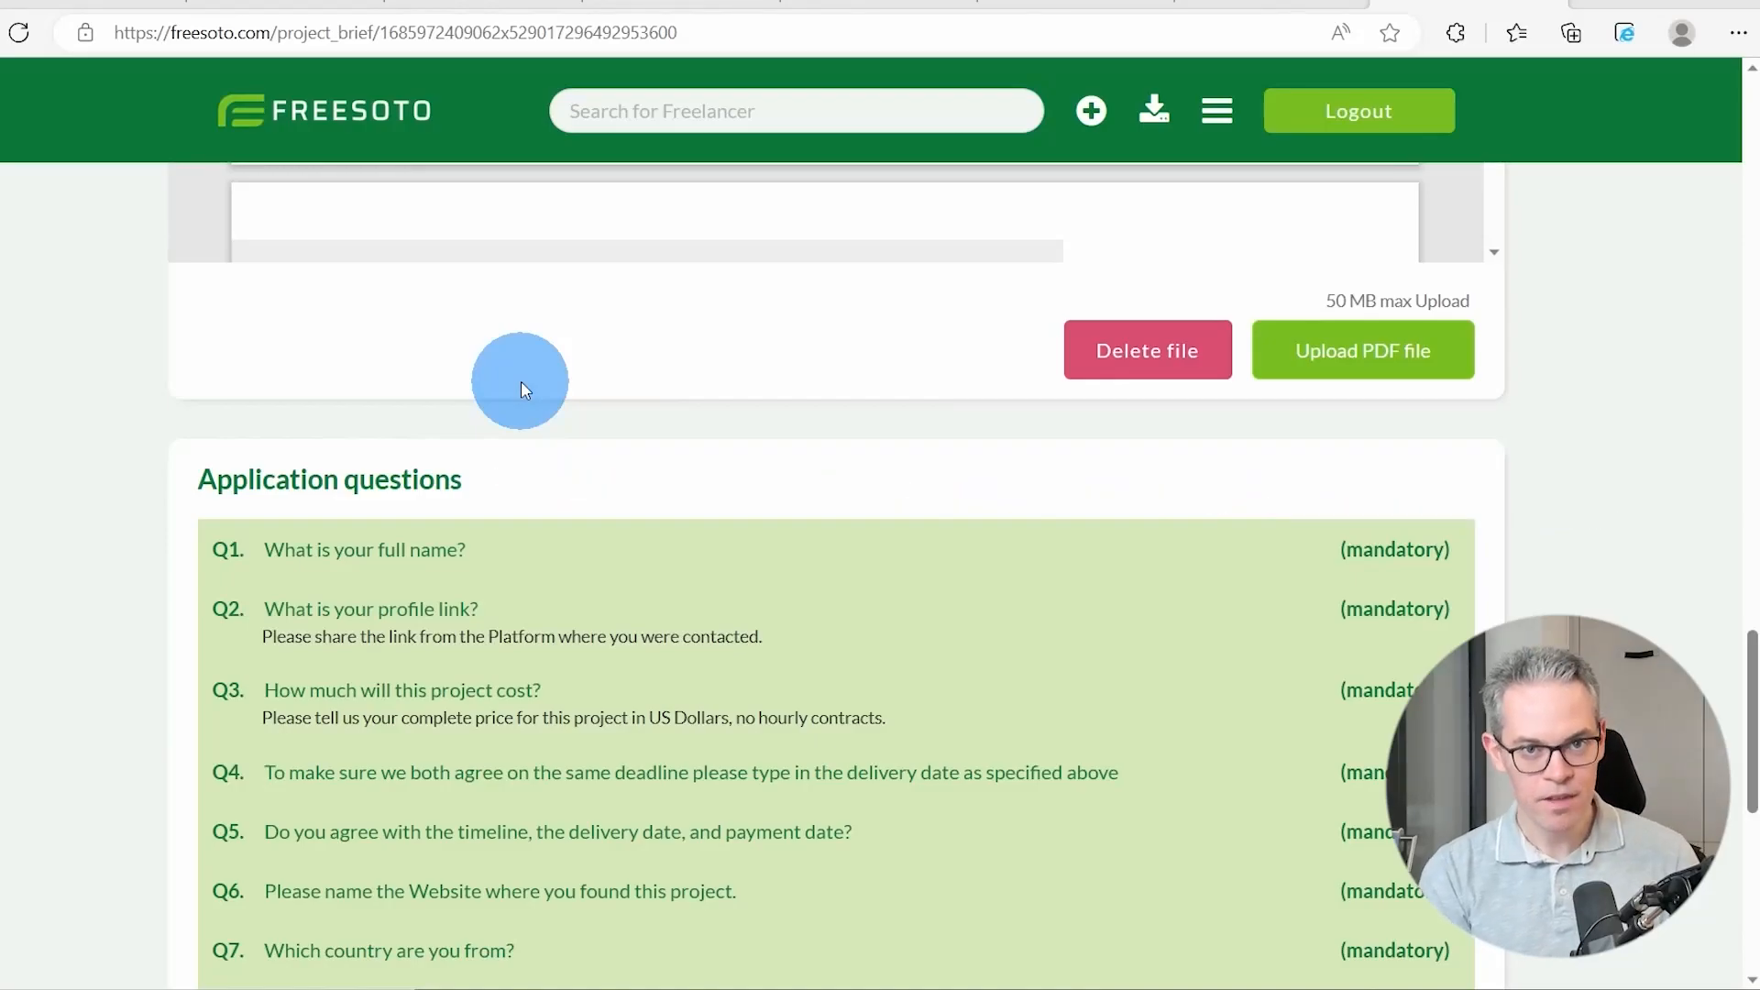
scroll(1586, 552, "down", 1)
scroll(1589, 560, "down", 6)
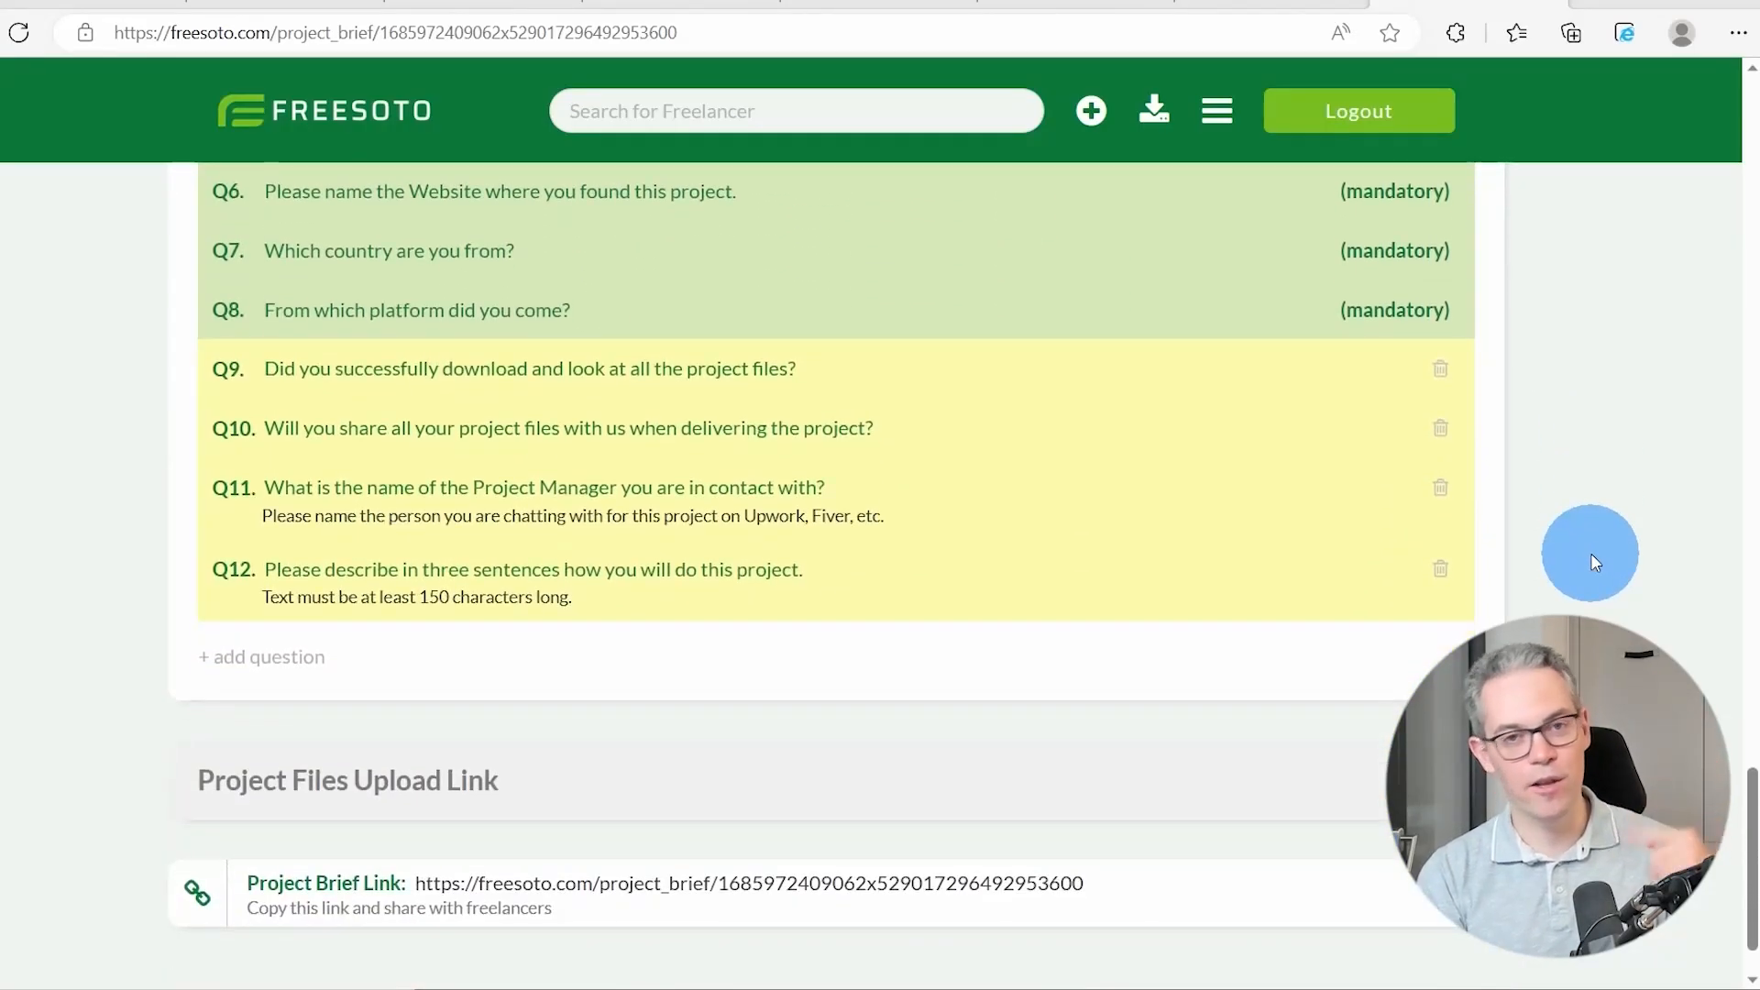
mouse_move(1591, 553)
left_mouse_down()
mouse_move(444, 611)
mouse_move(363, 644)
left_mouse_up()
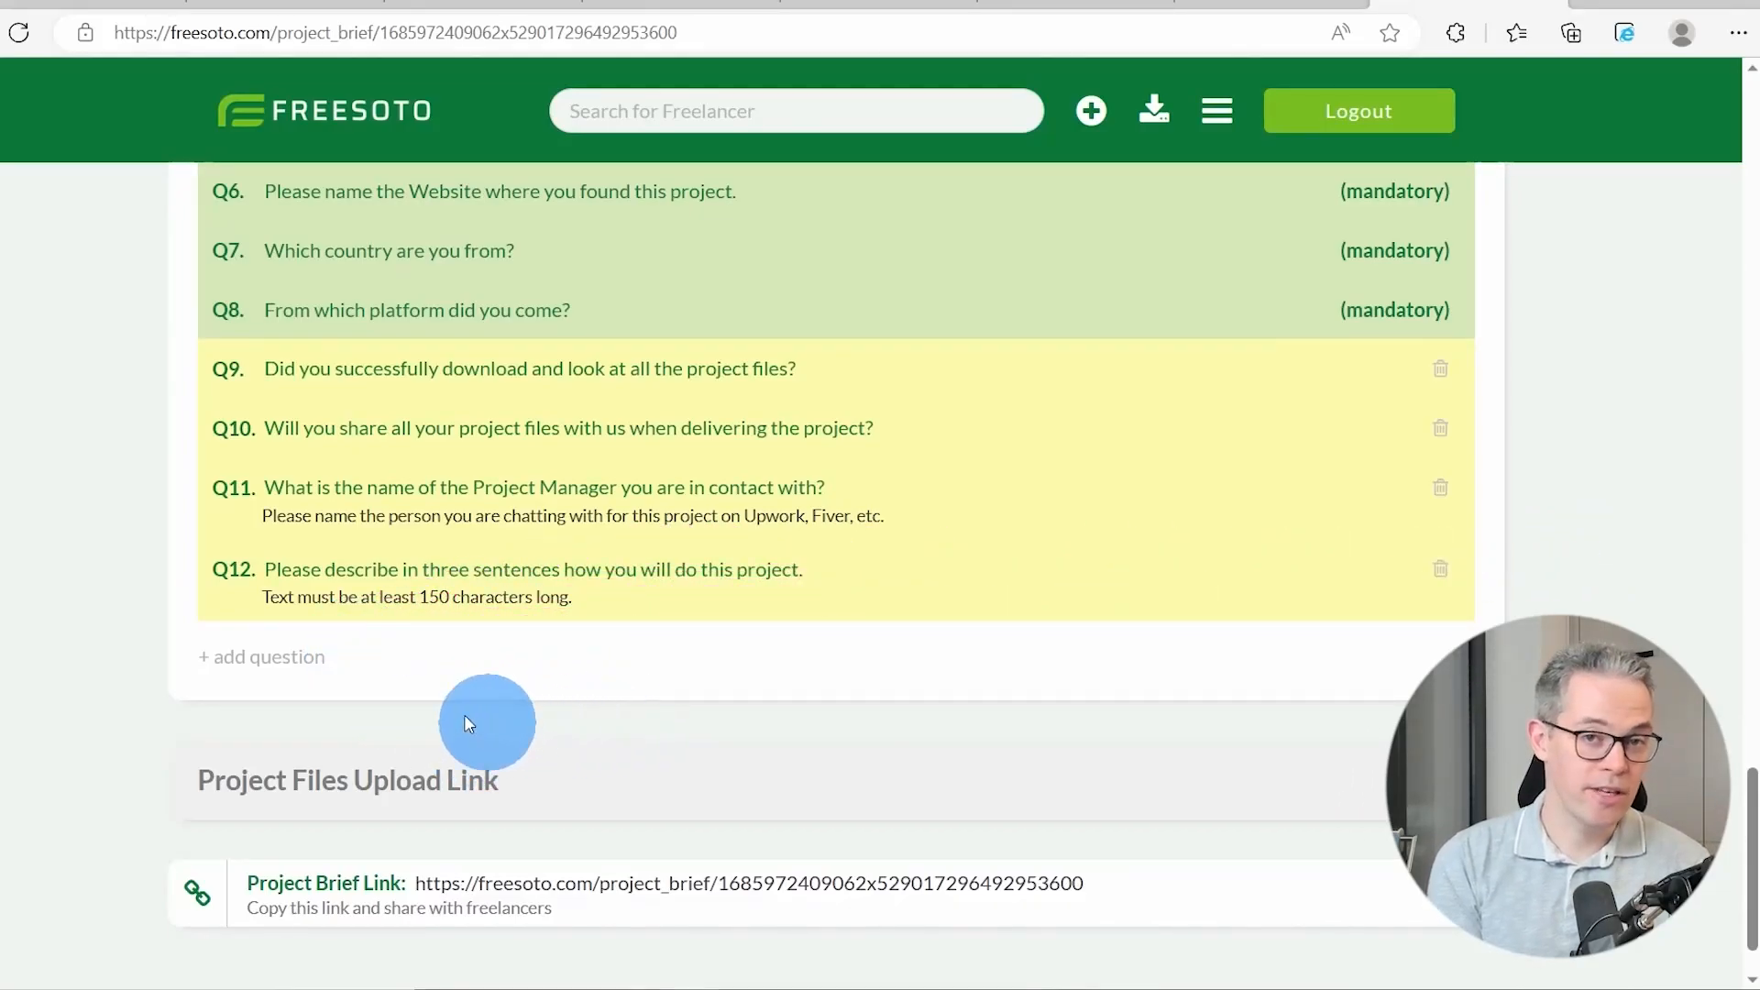
mouse_move(5, 312)
left_mouse_down()
mouse_move(146, 719)
mouse_move(296, 851)
left_mouse_up()
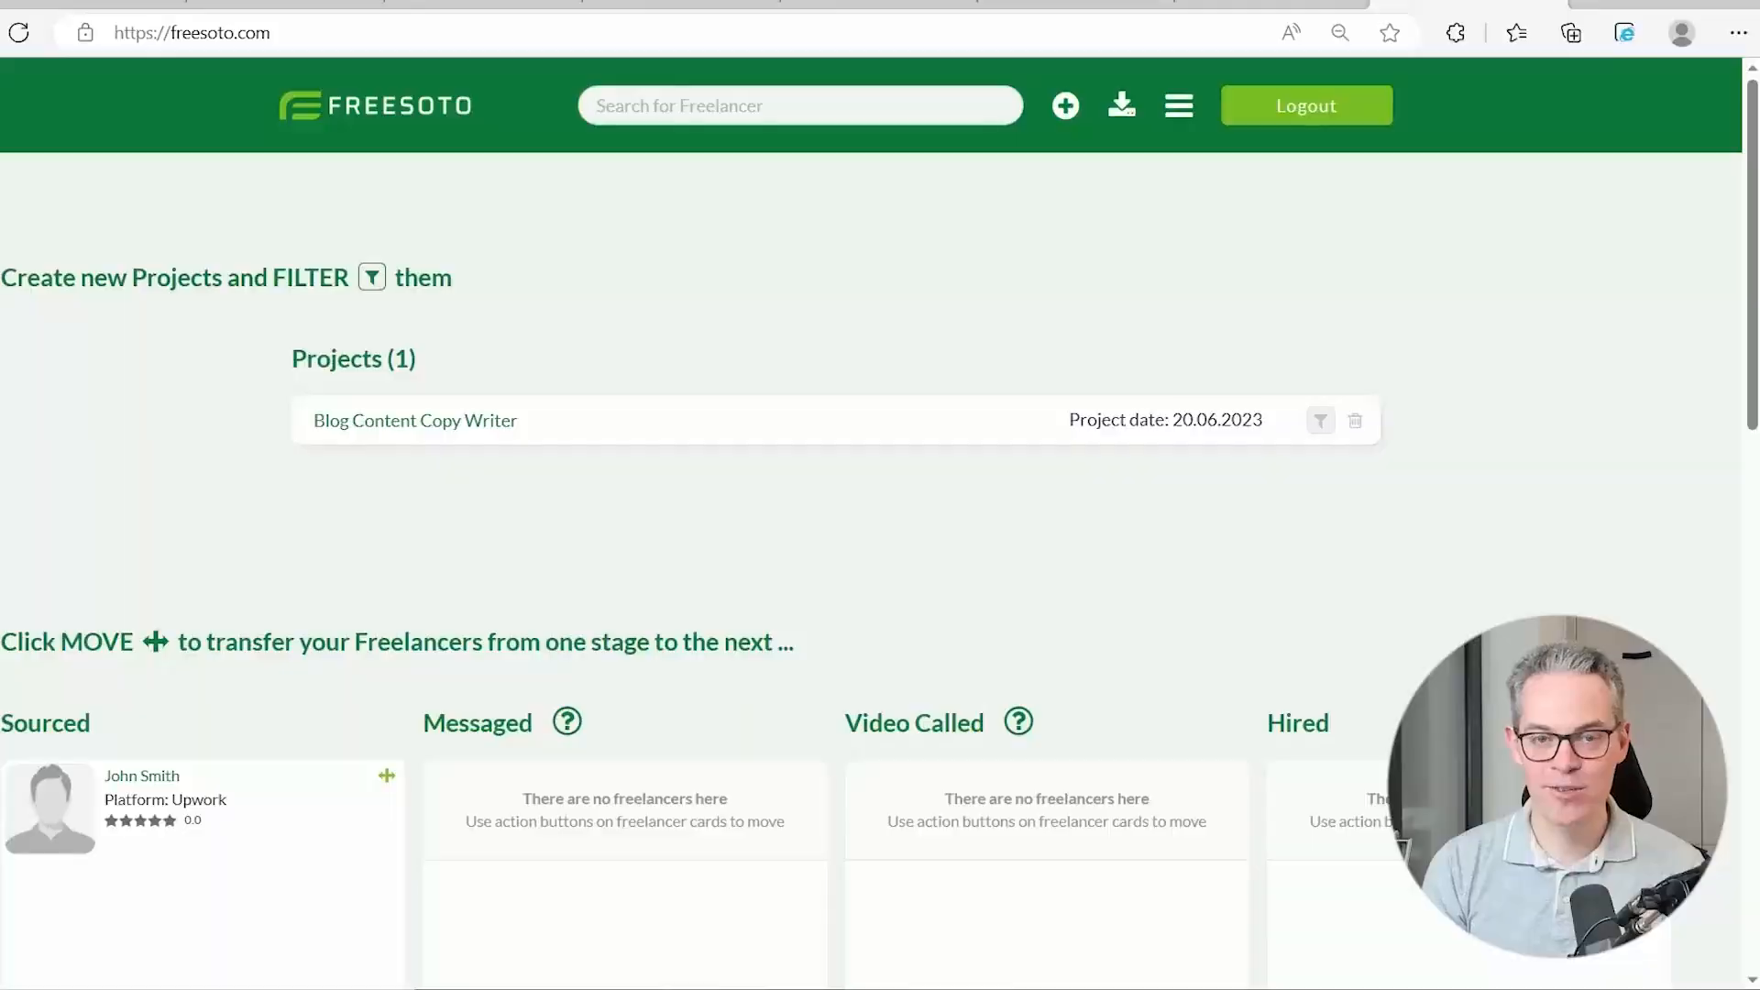
Move the freelancer in the Sourced stage to Messaged on the dashboard.
scroll(1592, 429, "down", 3)
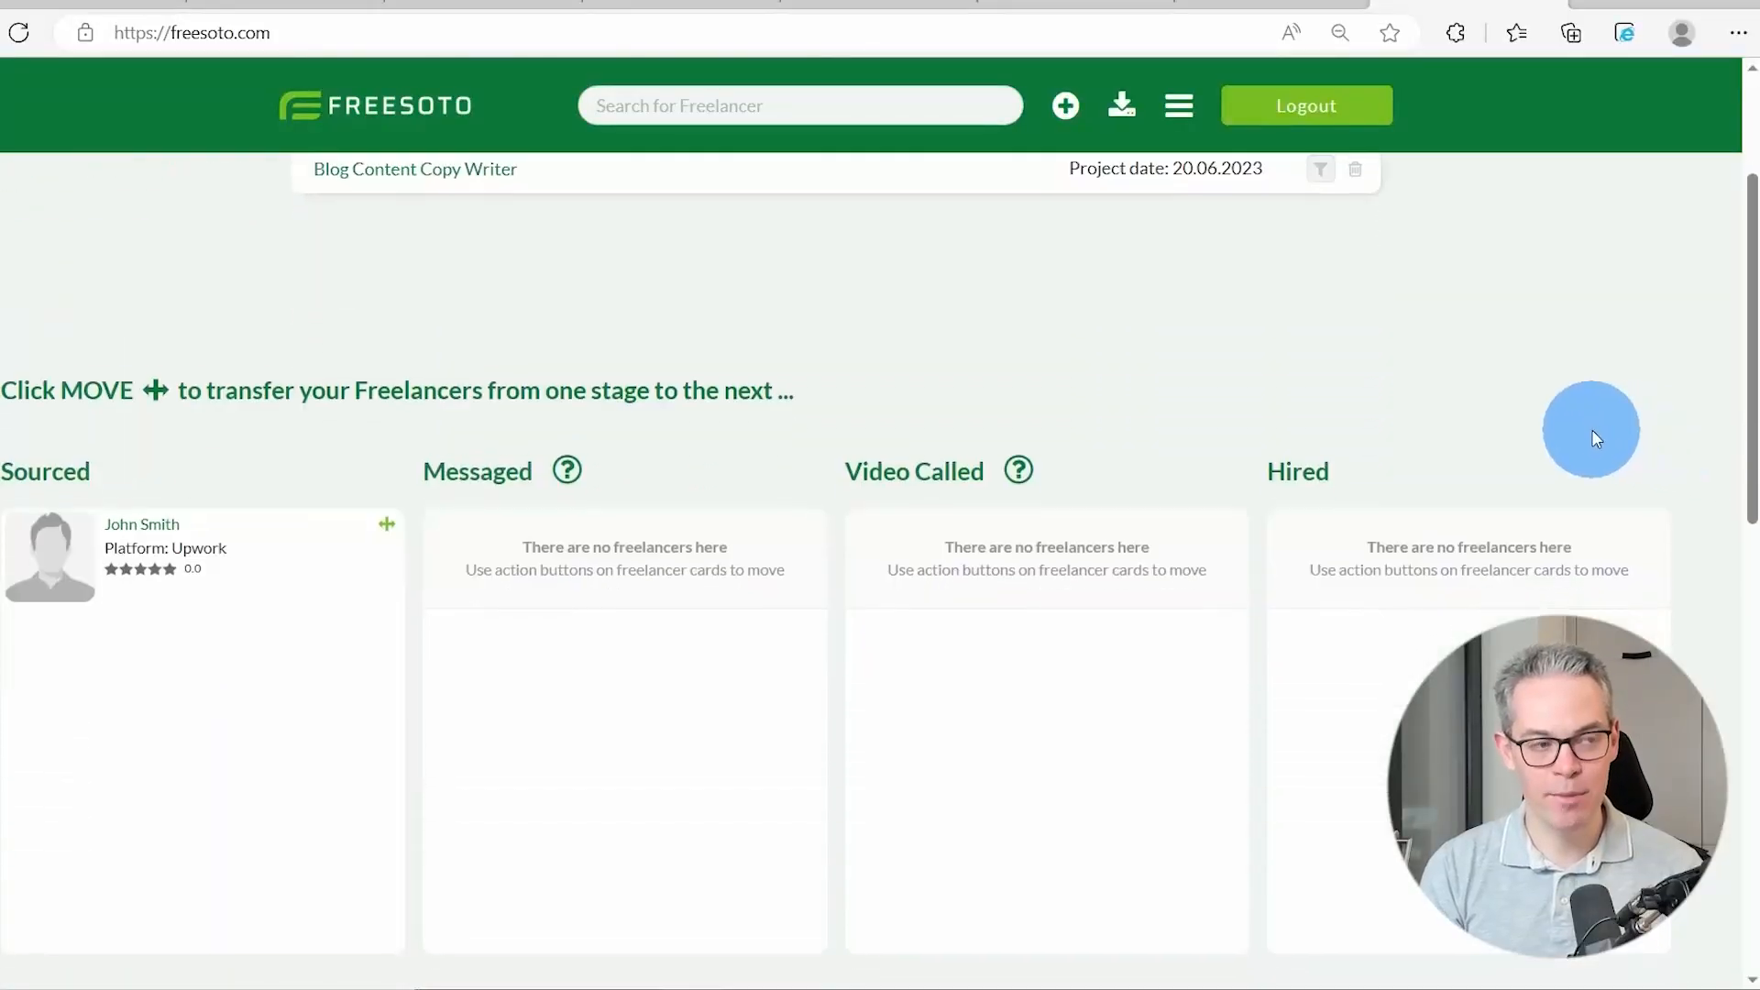
mouse_move(1384, 300)
left_mouse_down()
mouse_move(633, 367)
mouse_move(290, 502)
left_mouse_up()
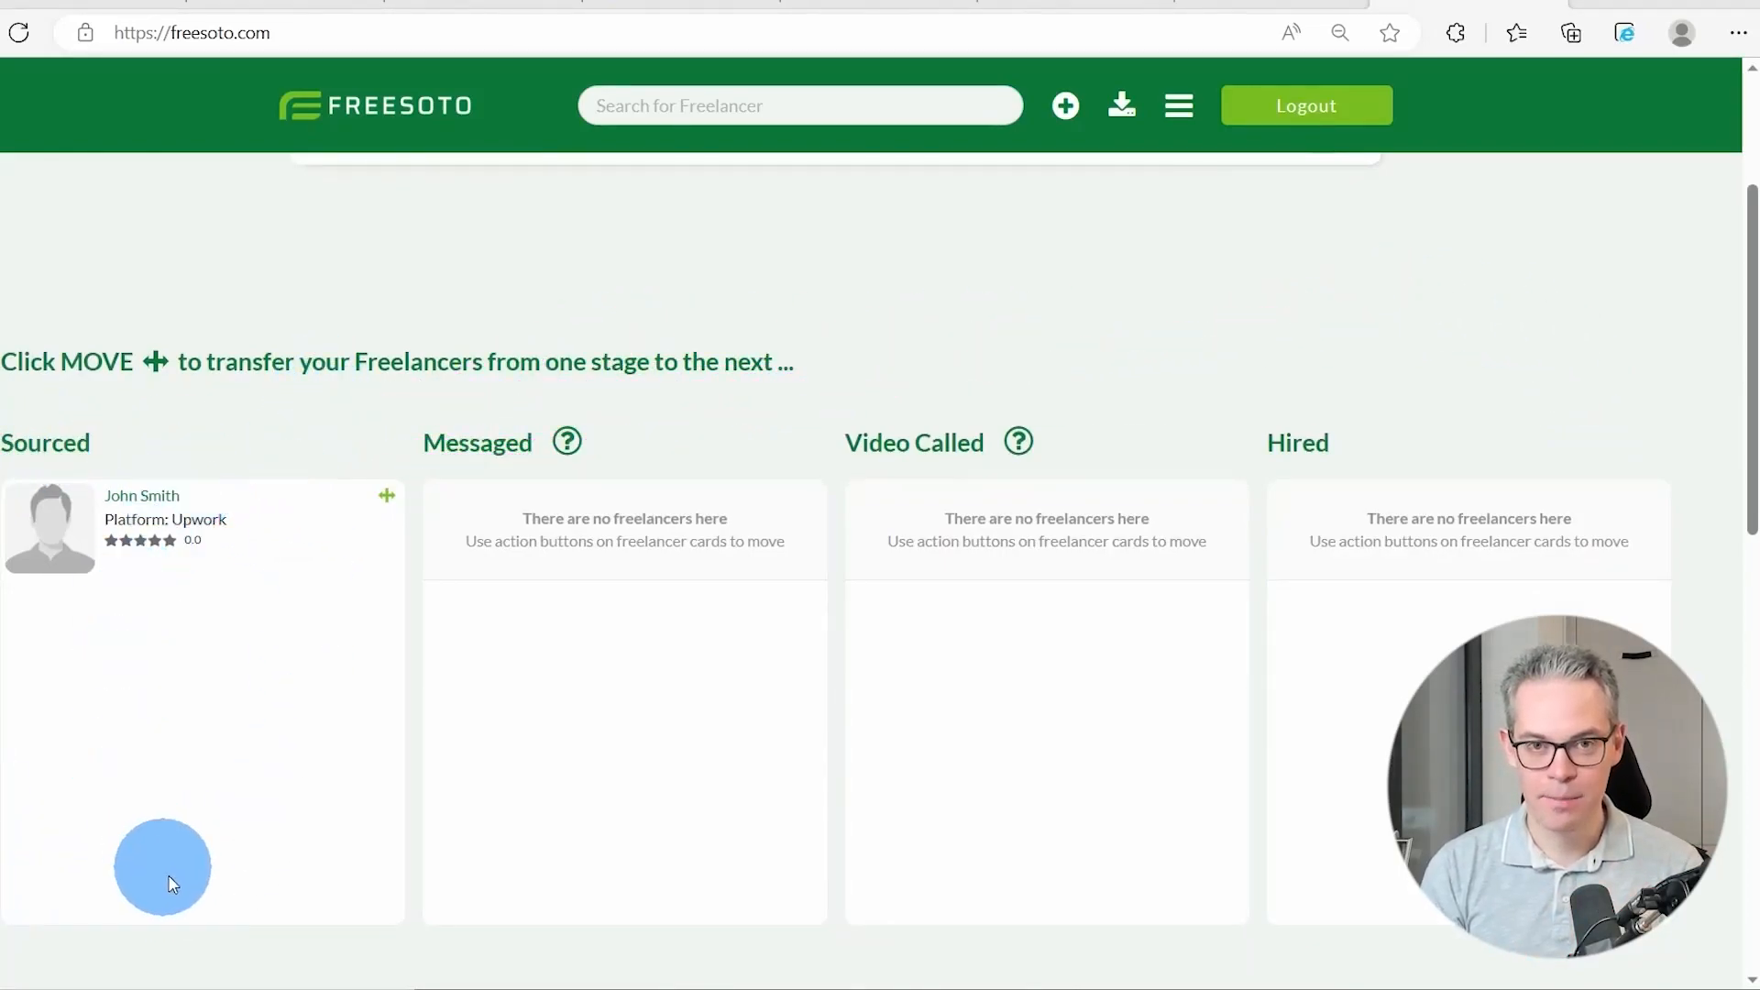
left_click_drag(22, 180, 339, 472)
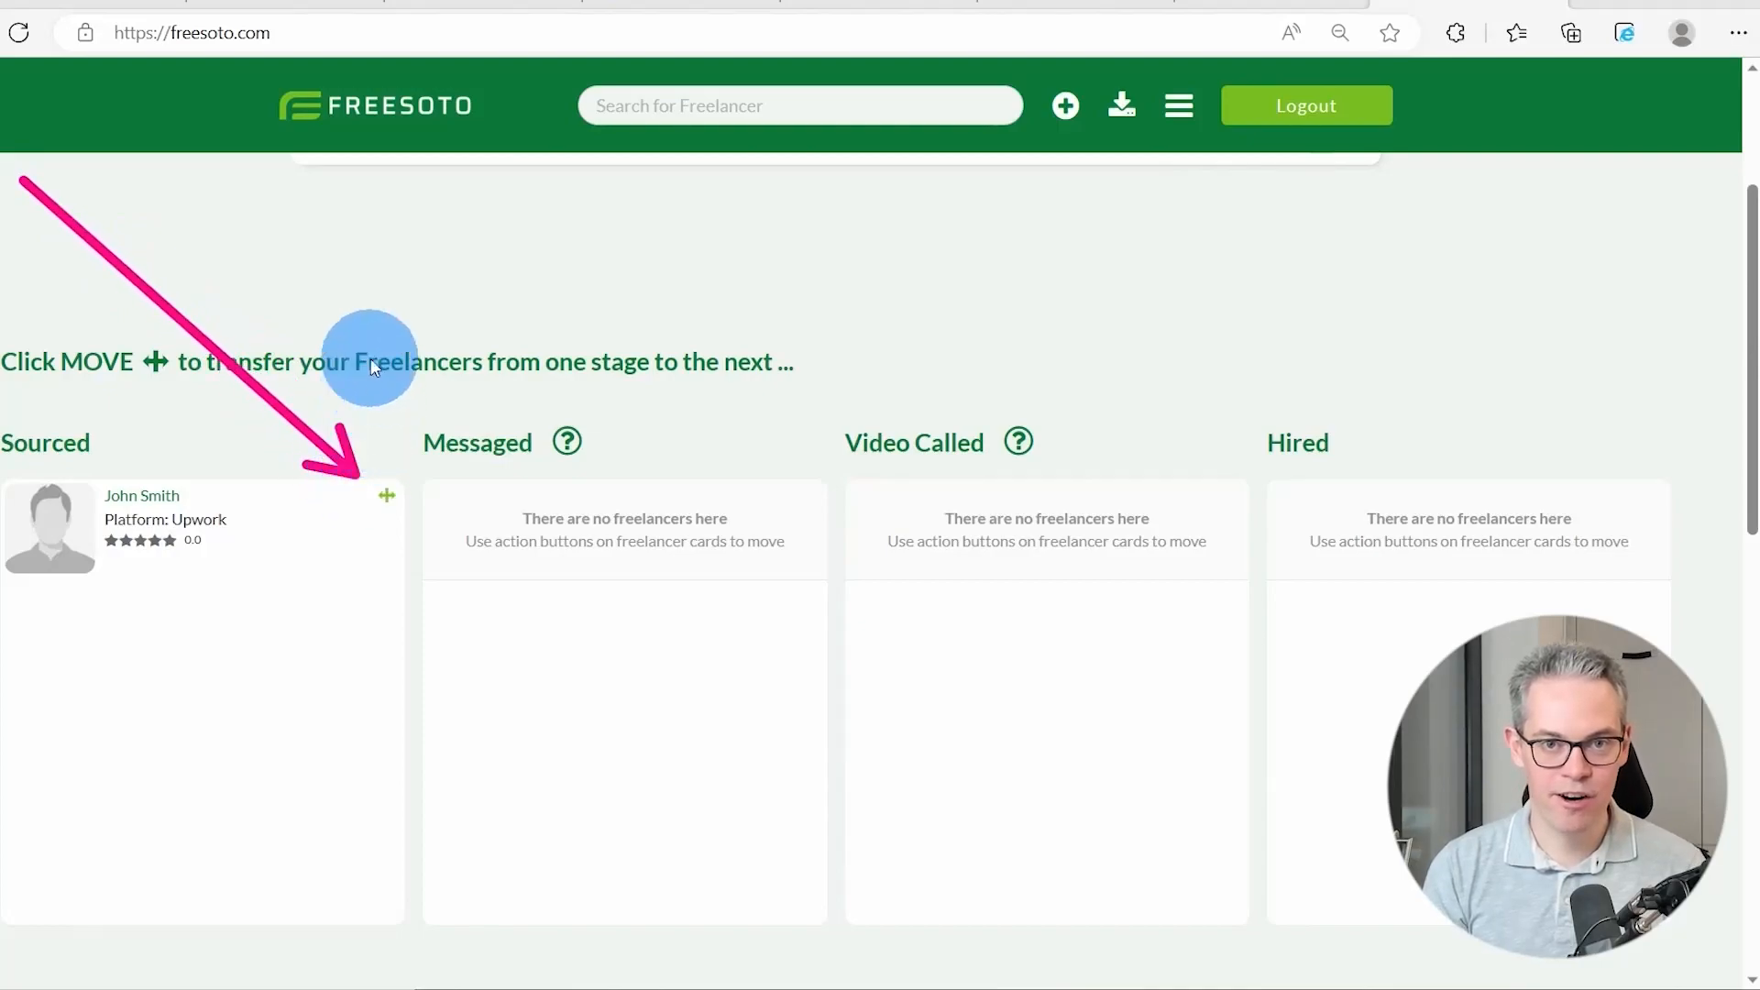
left_click(375, 496)
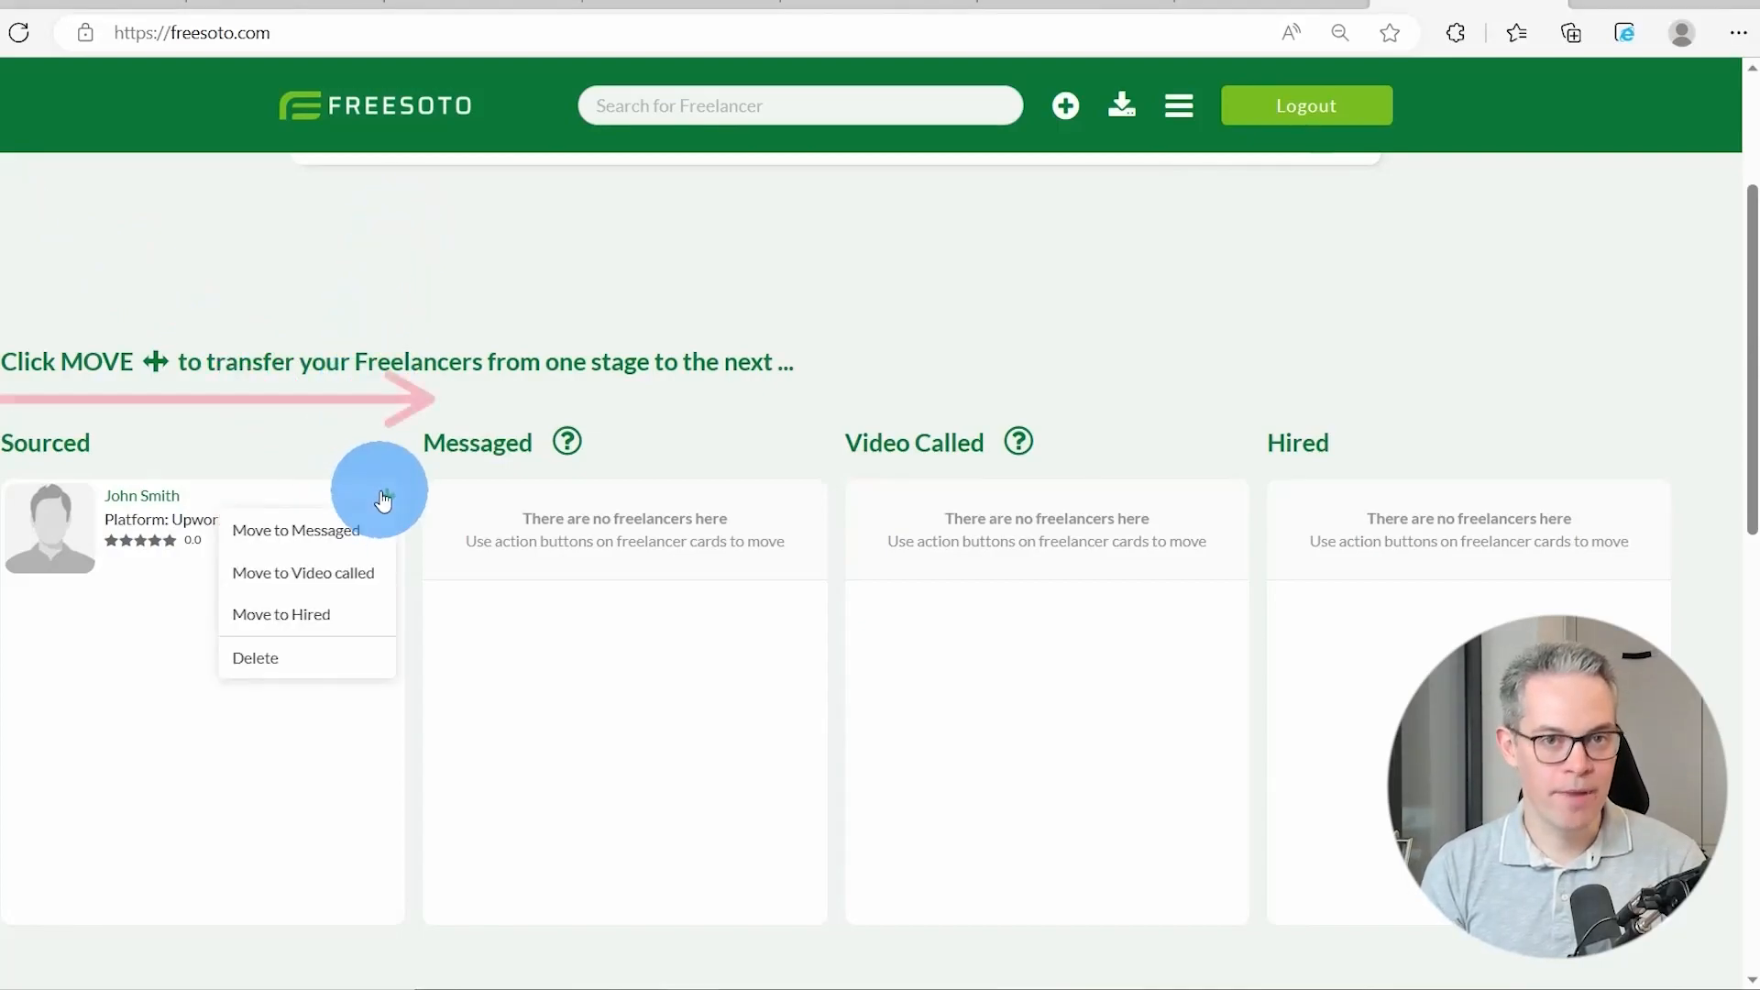
left_click(361, 526)
Move the freelancer from Messaged to Video Called and on to Hired.
left_click(808, 495)
left_click(786, 574)
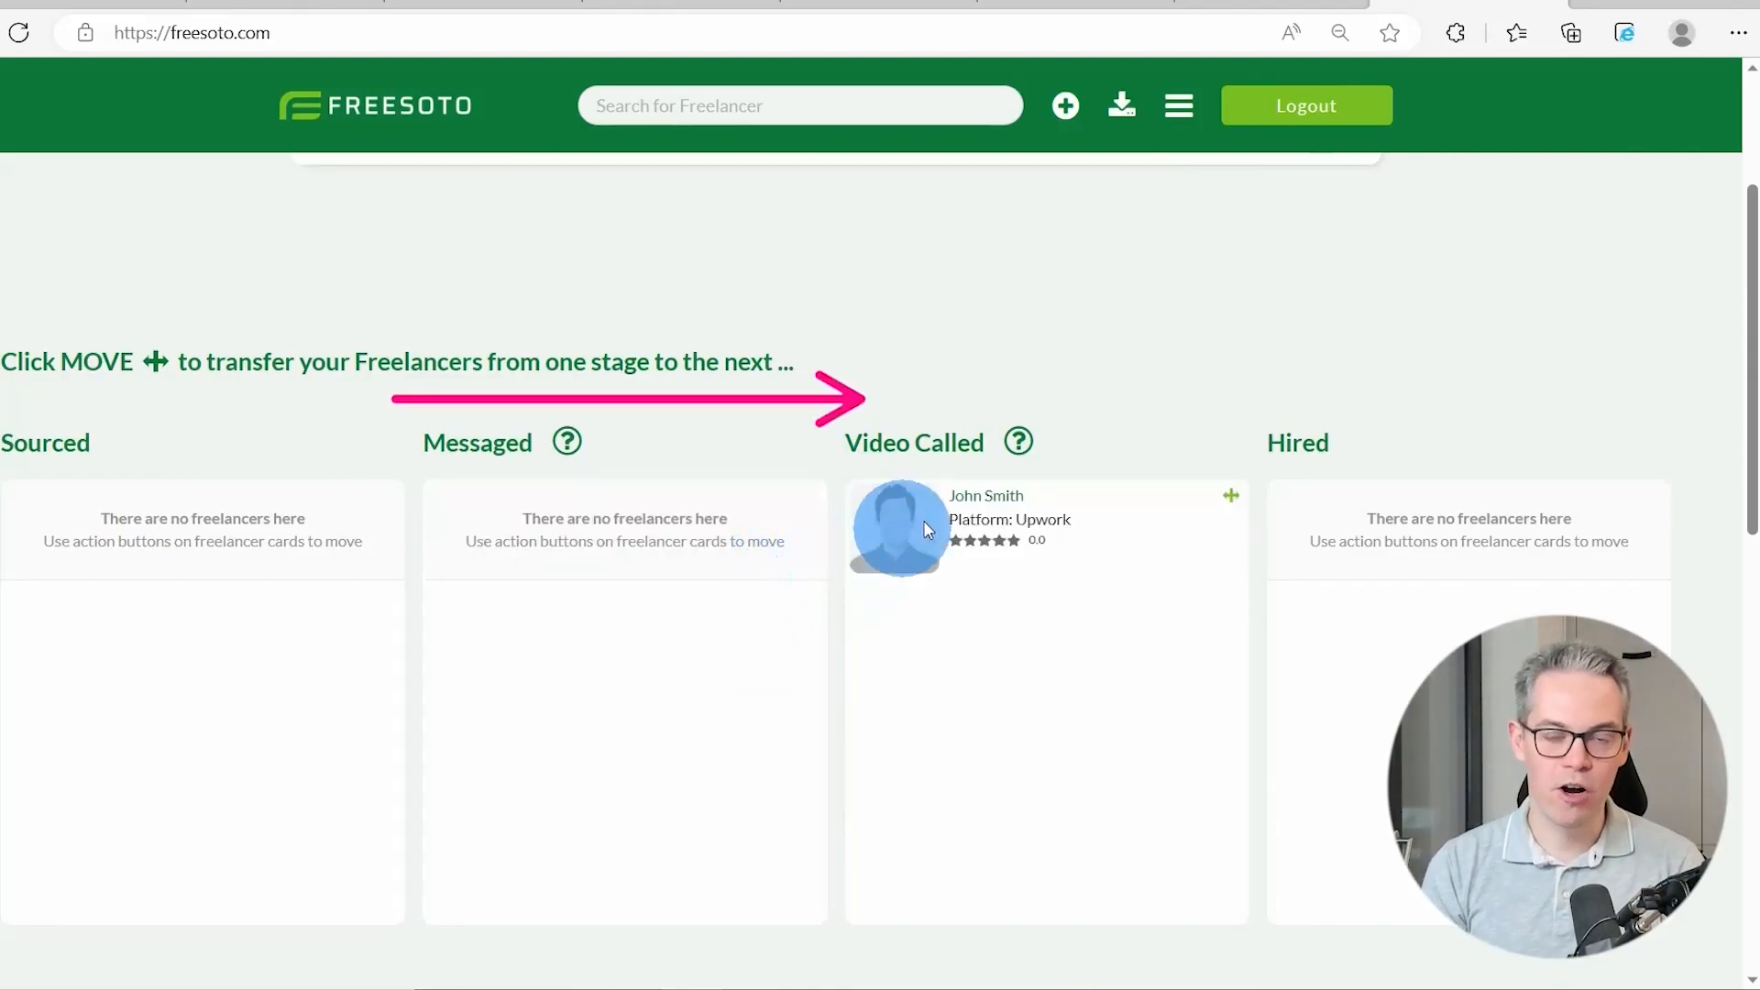
left_click(1231, 496)
left_click(1181, 612)
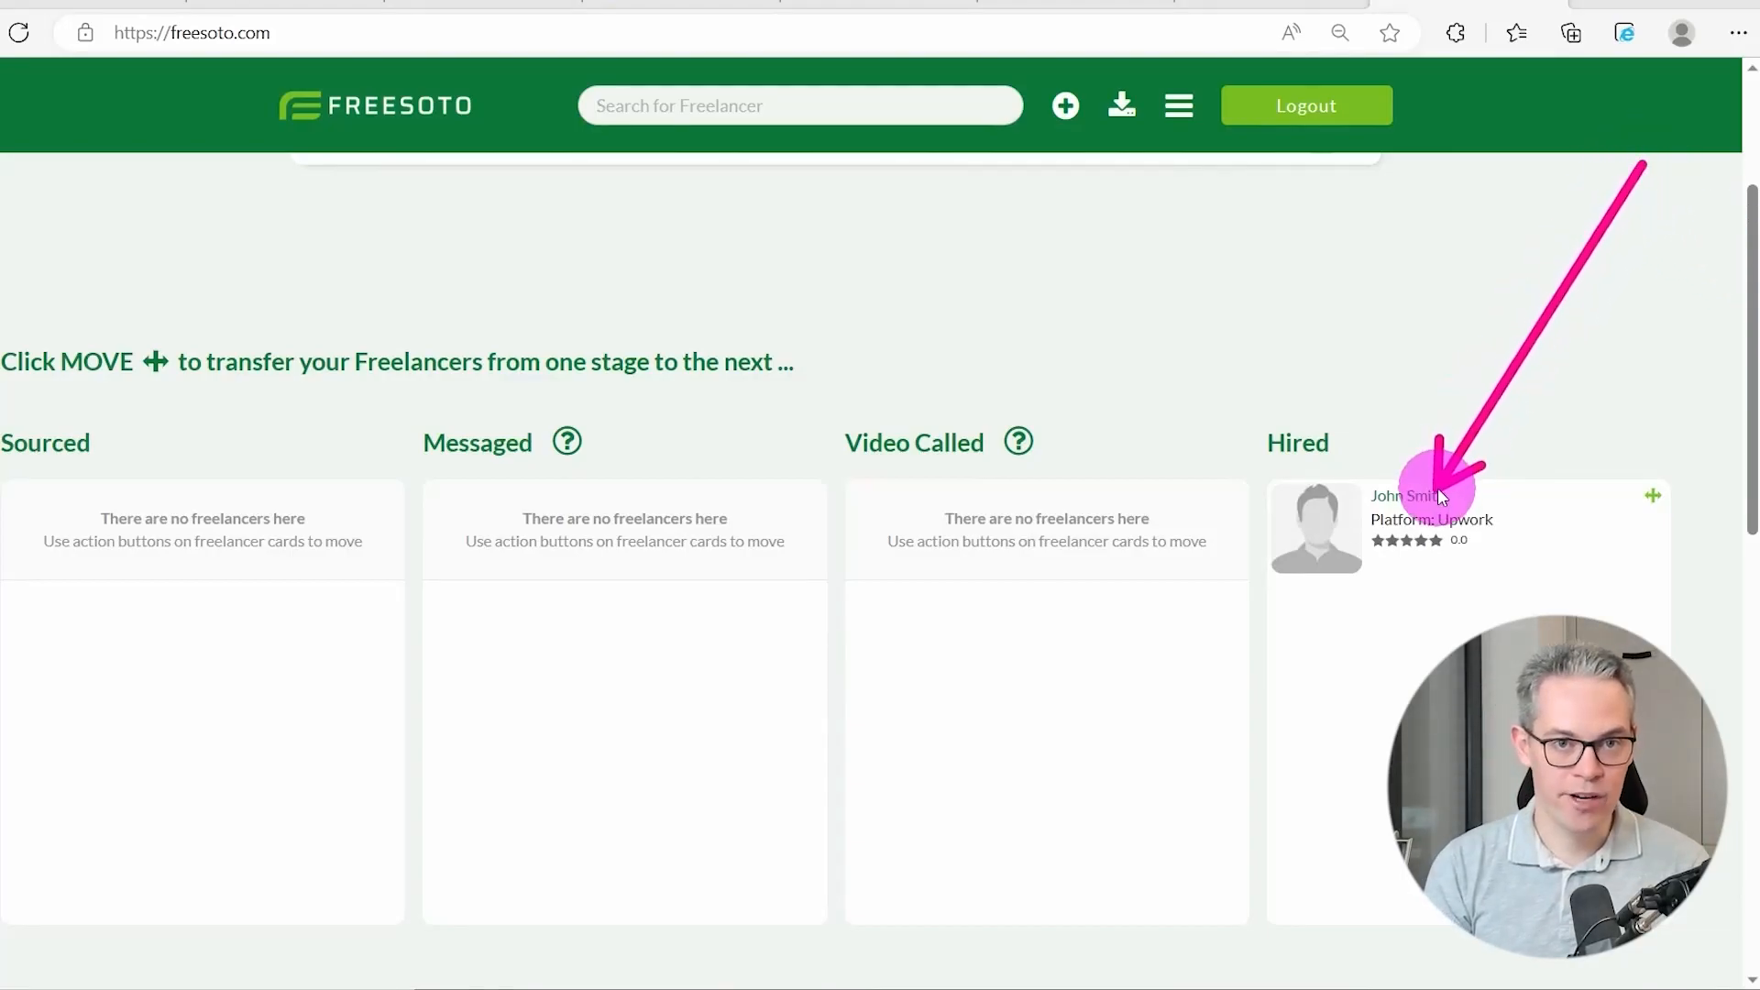
Open the hired freelancer's profile and examine the star rating criteria from responsiveness to English proficiency.
left_click(1398, 496)
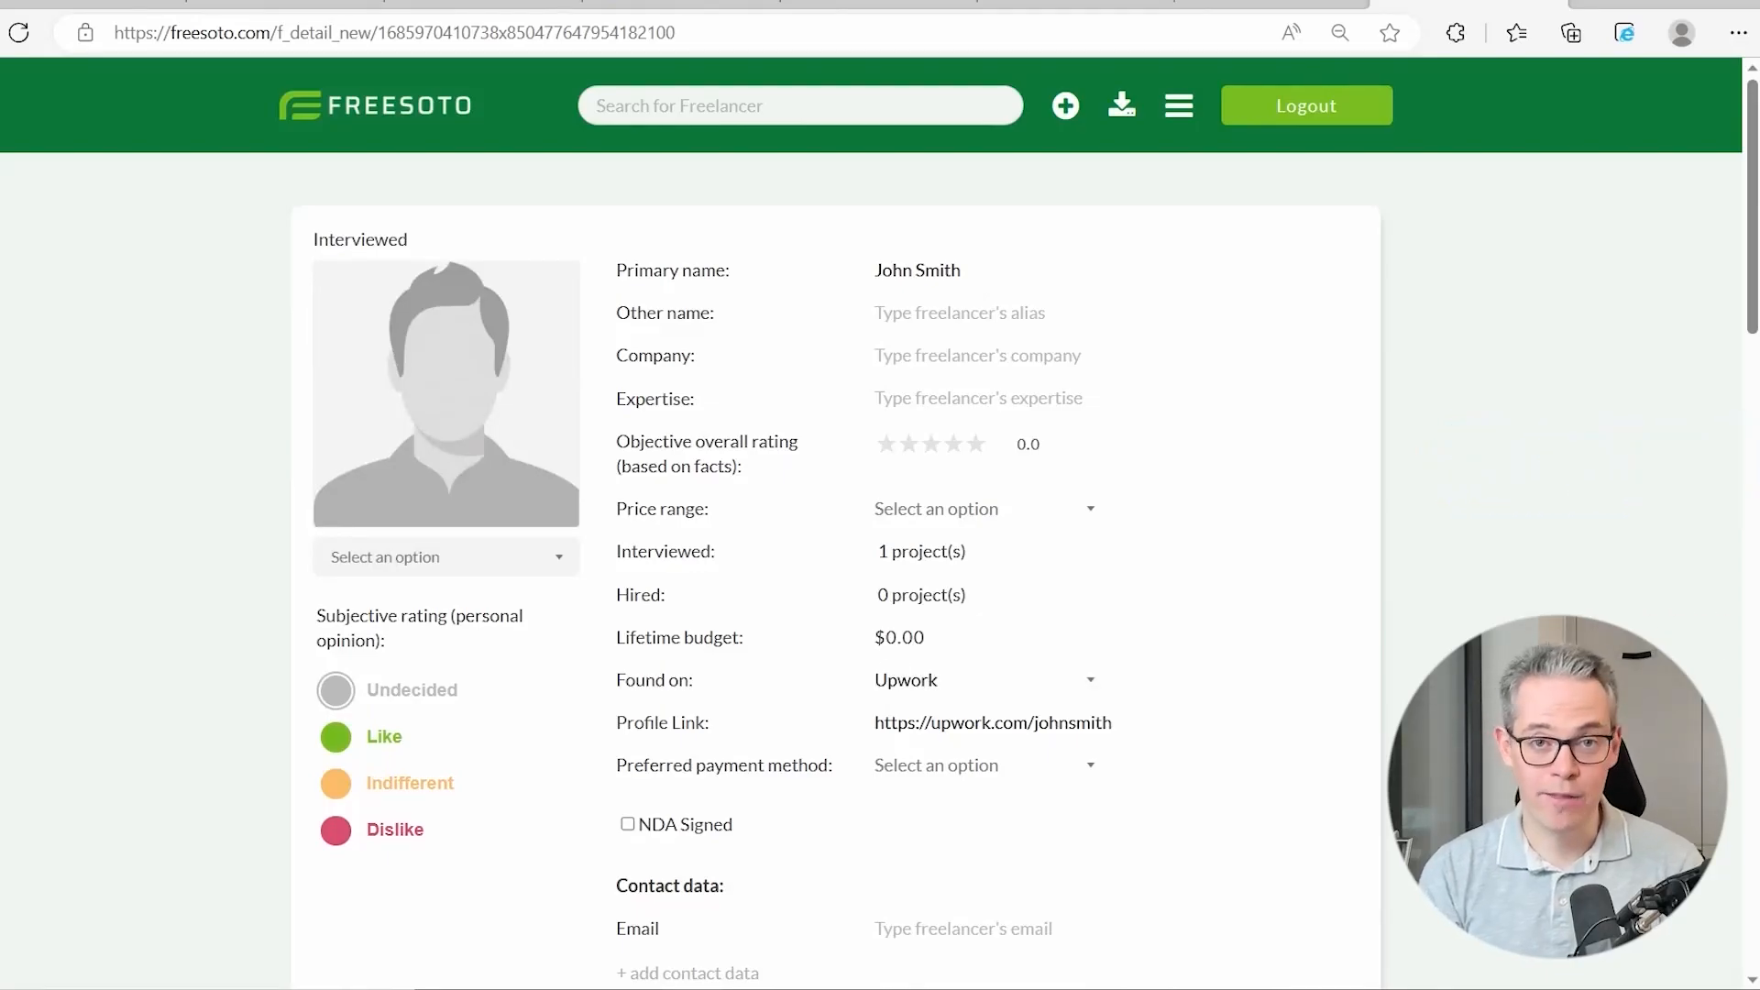
scroll(1508, 462, "down", 5)
scroll(1504, 463, "down", 9)
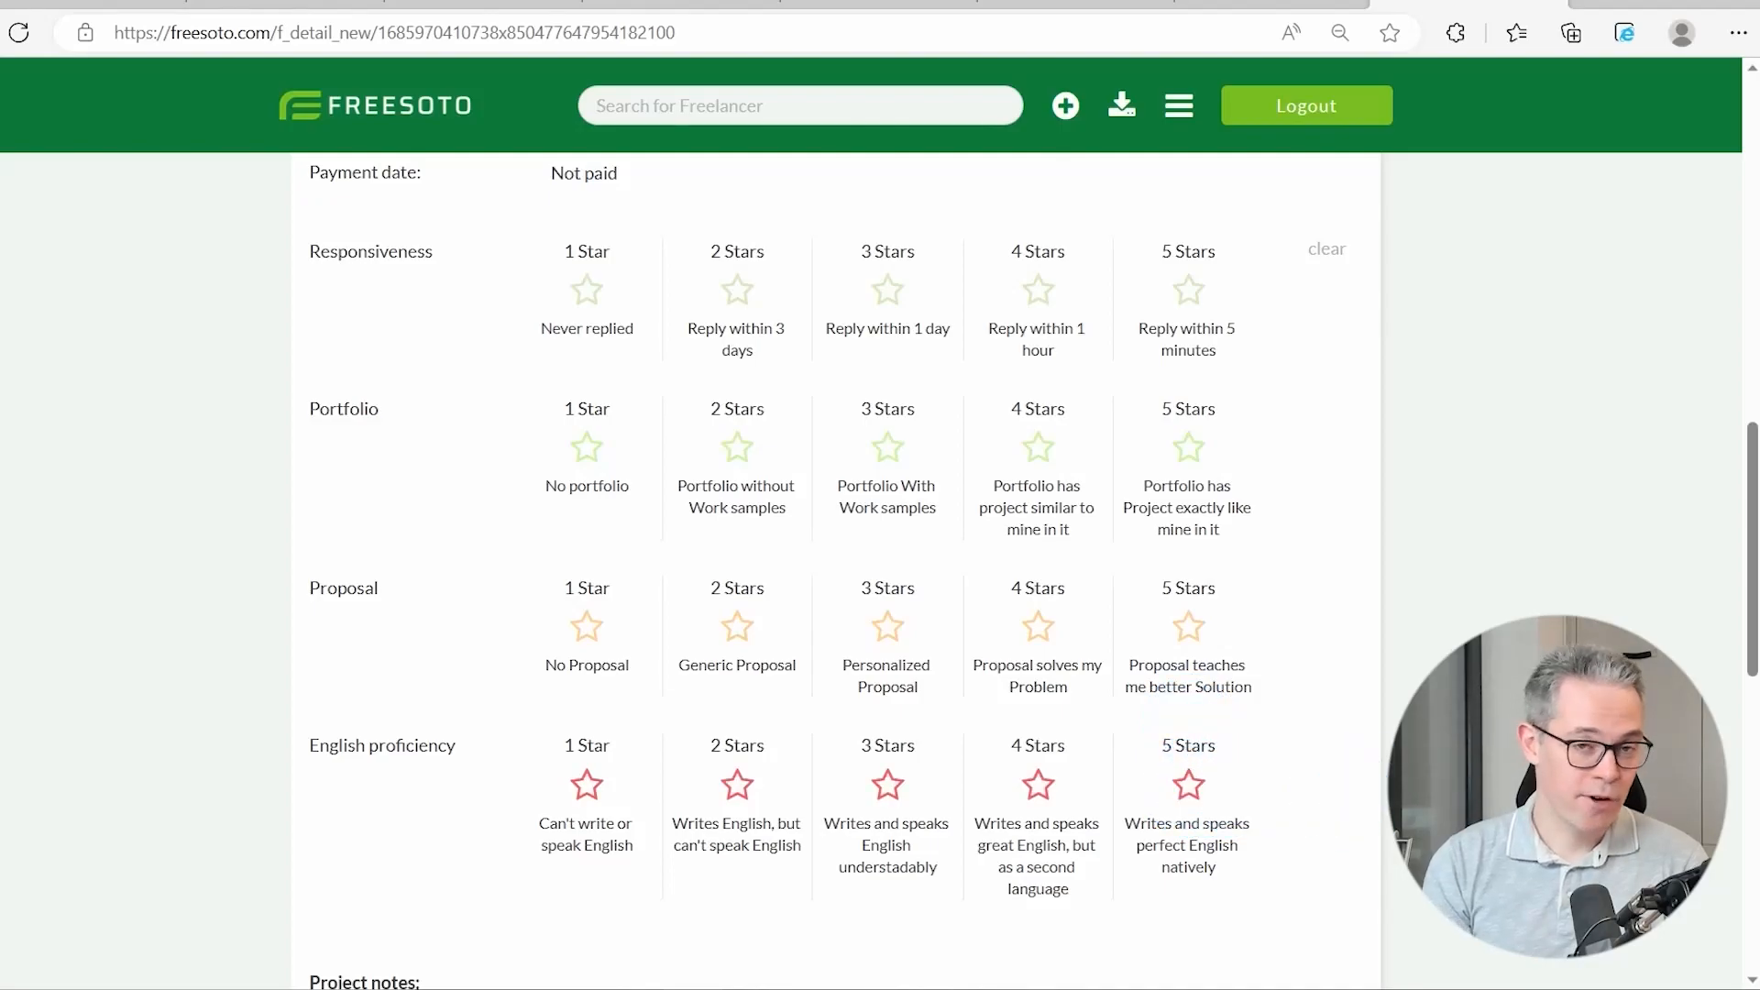
Set the freelancer's status on the Blog Content Copy Writer project to Hired and review the work rating criteria and overall rating.
scroll(1187, 731, "up", 5)
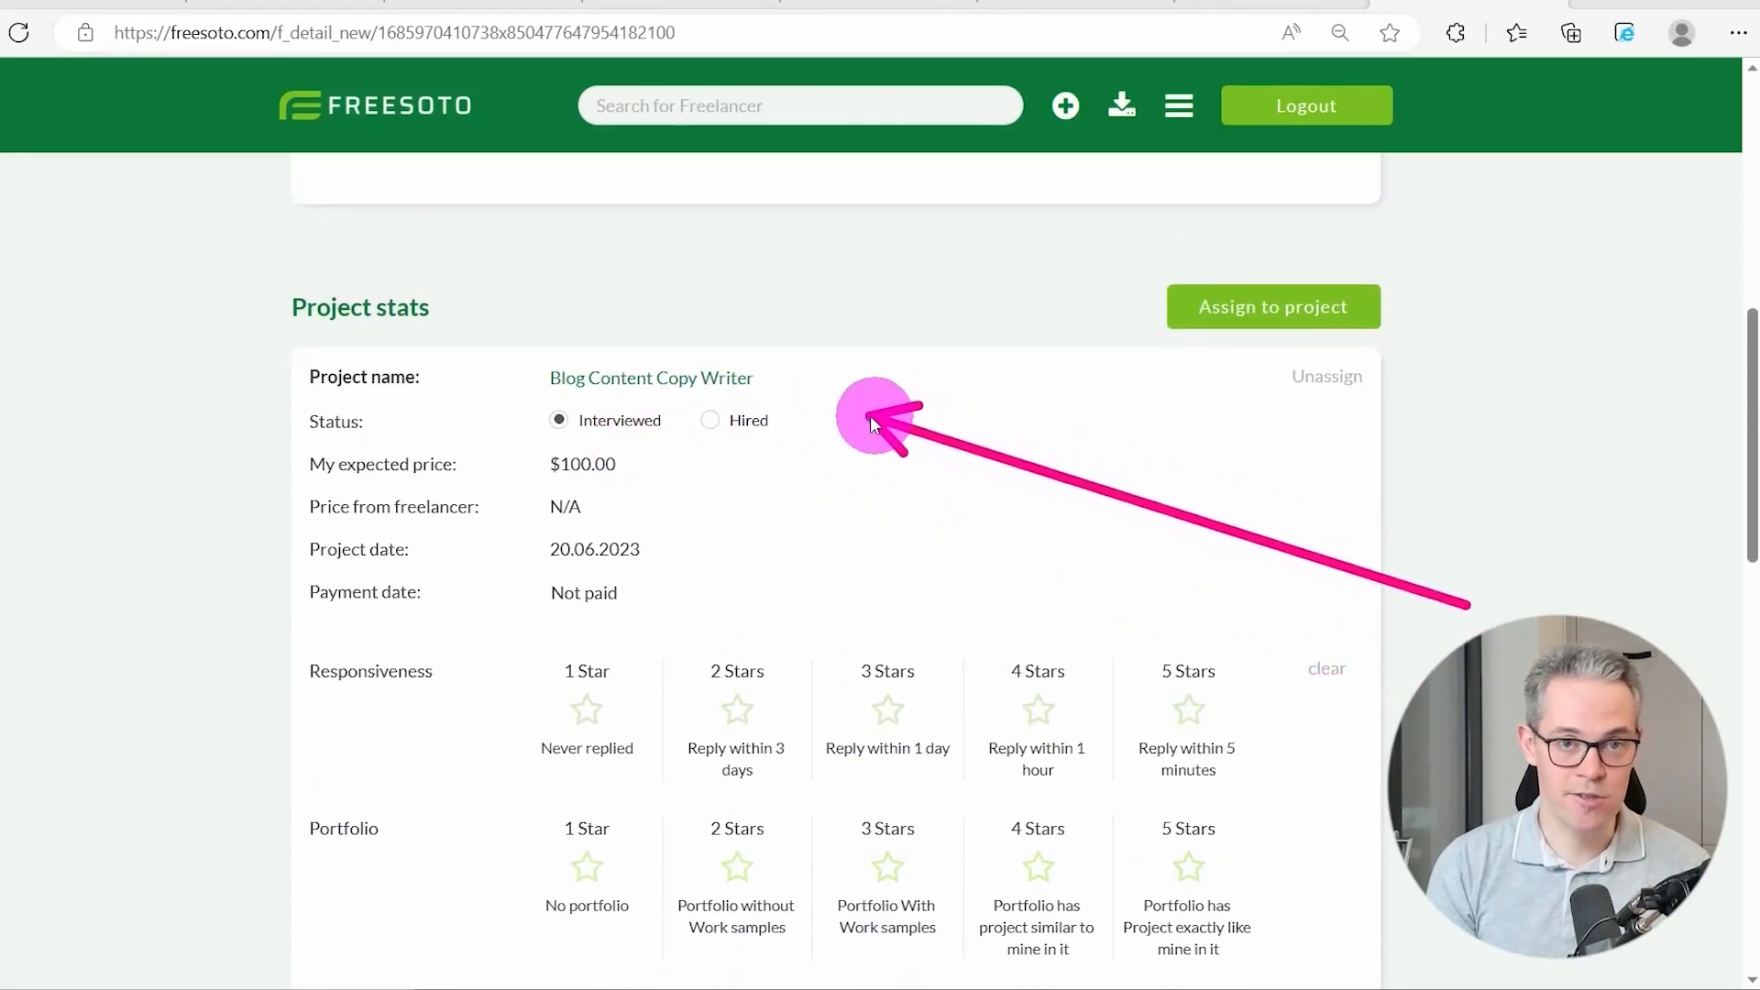
left_click(752, 418)
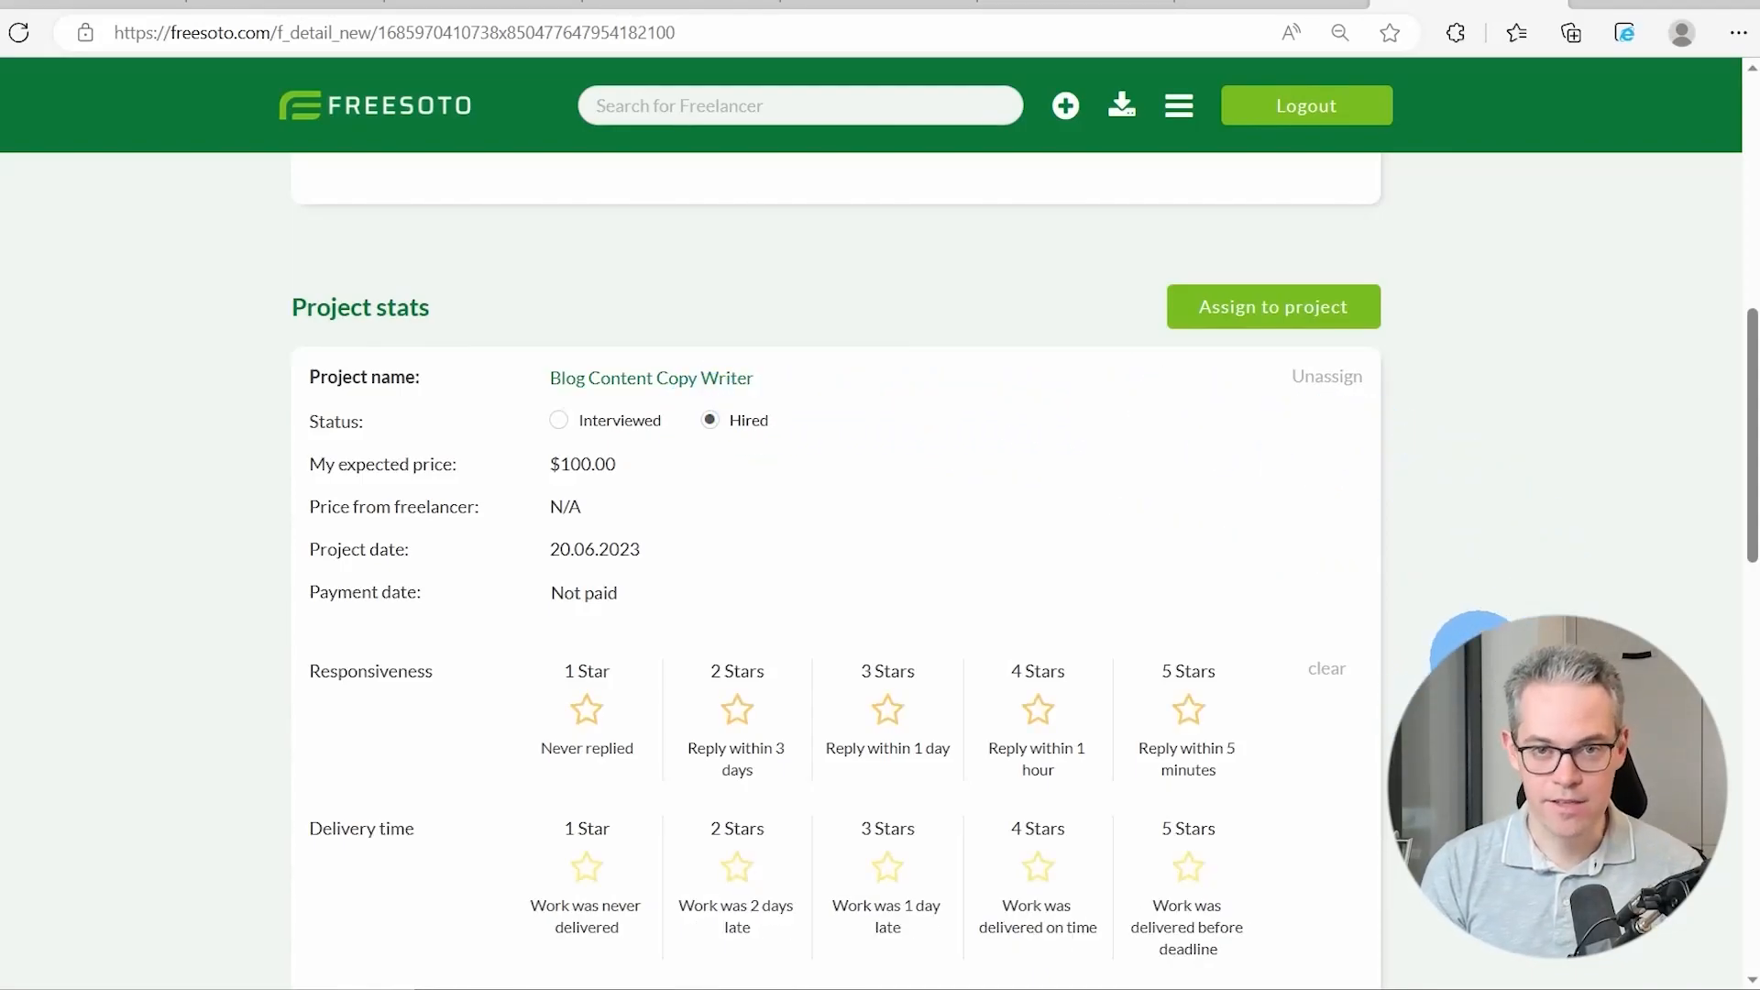
scroll(1477, 653, "down", 3)
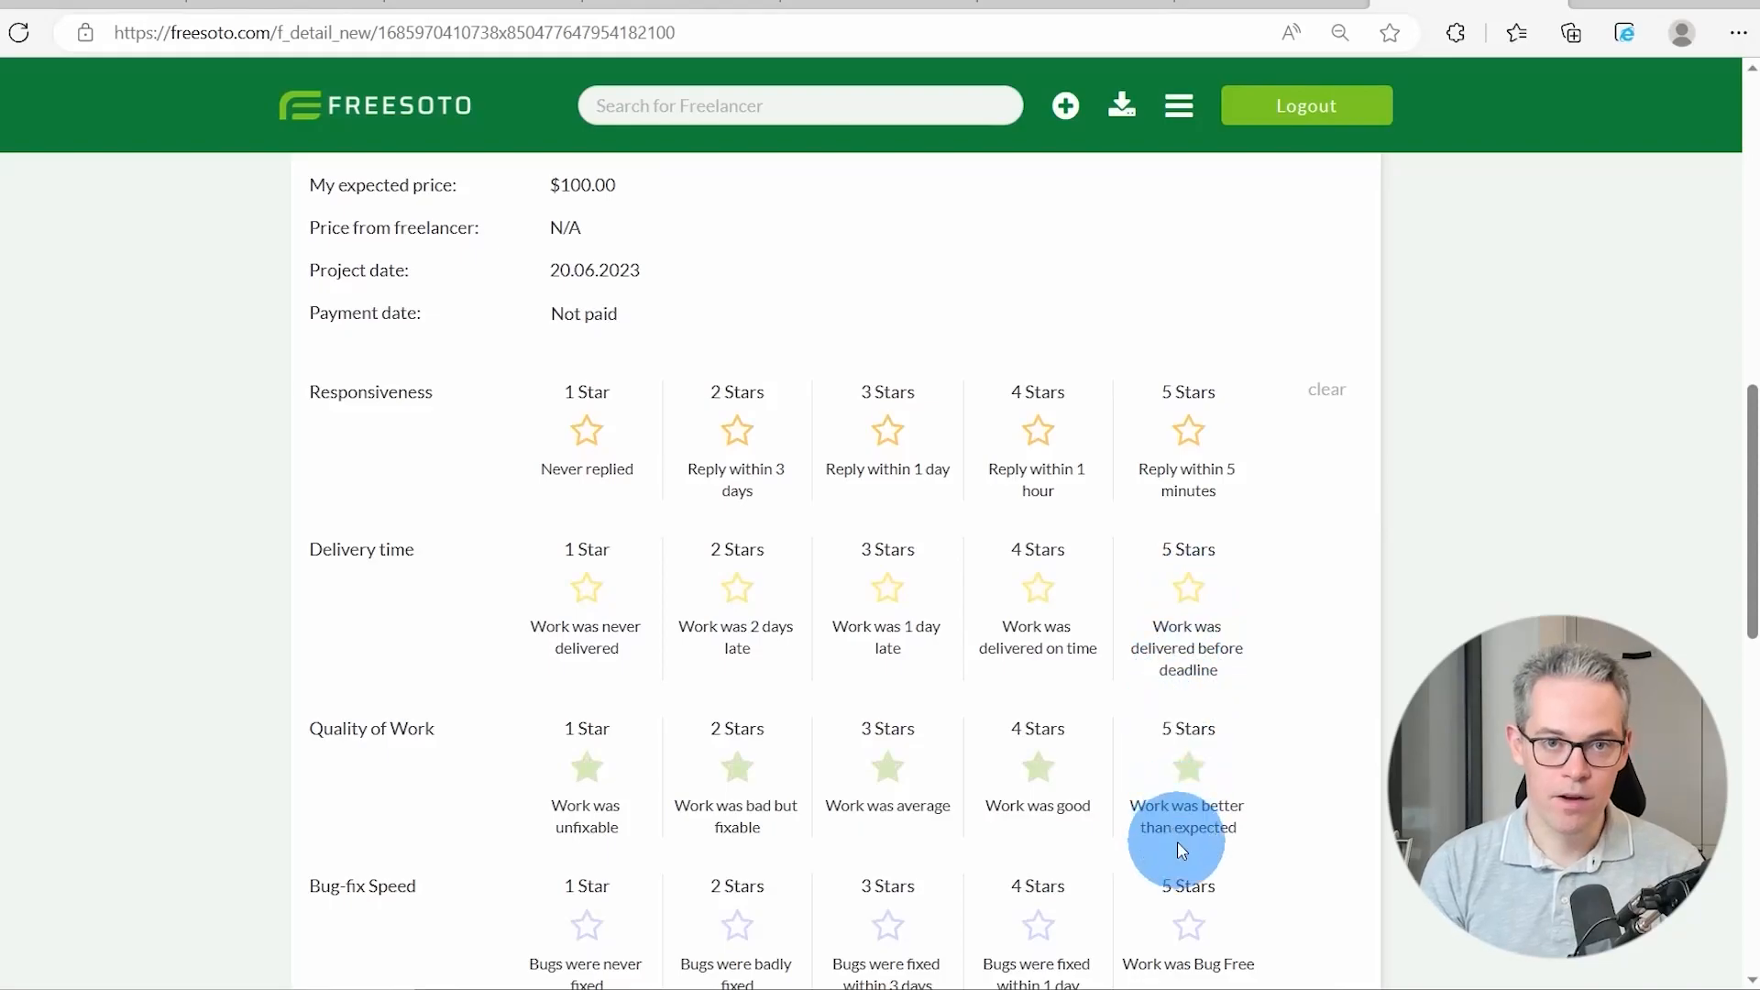
scroll(1218, 911, "up", 10)
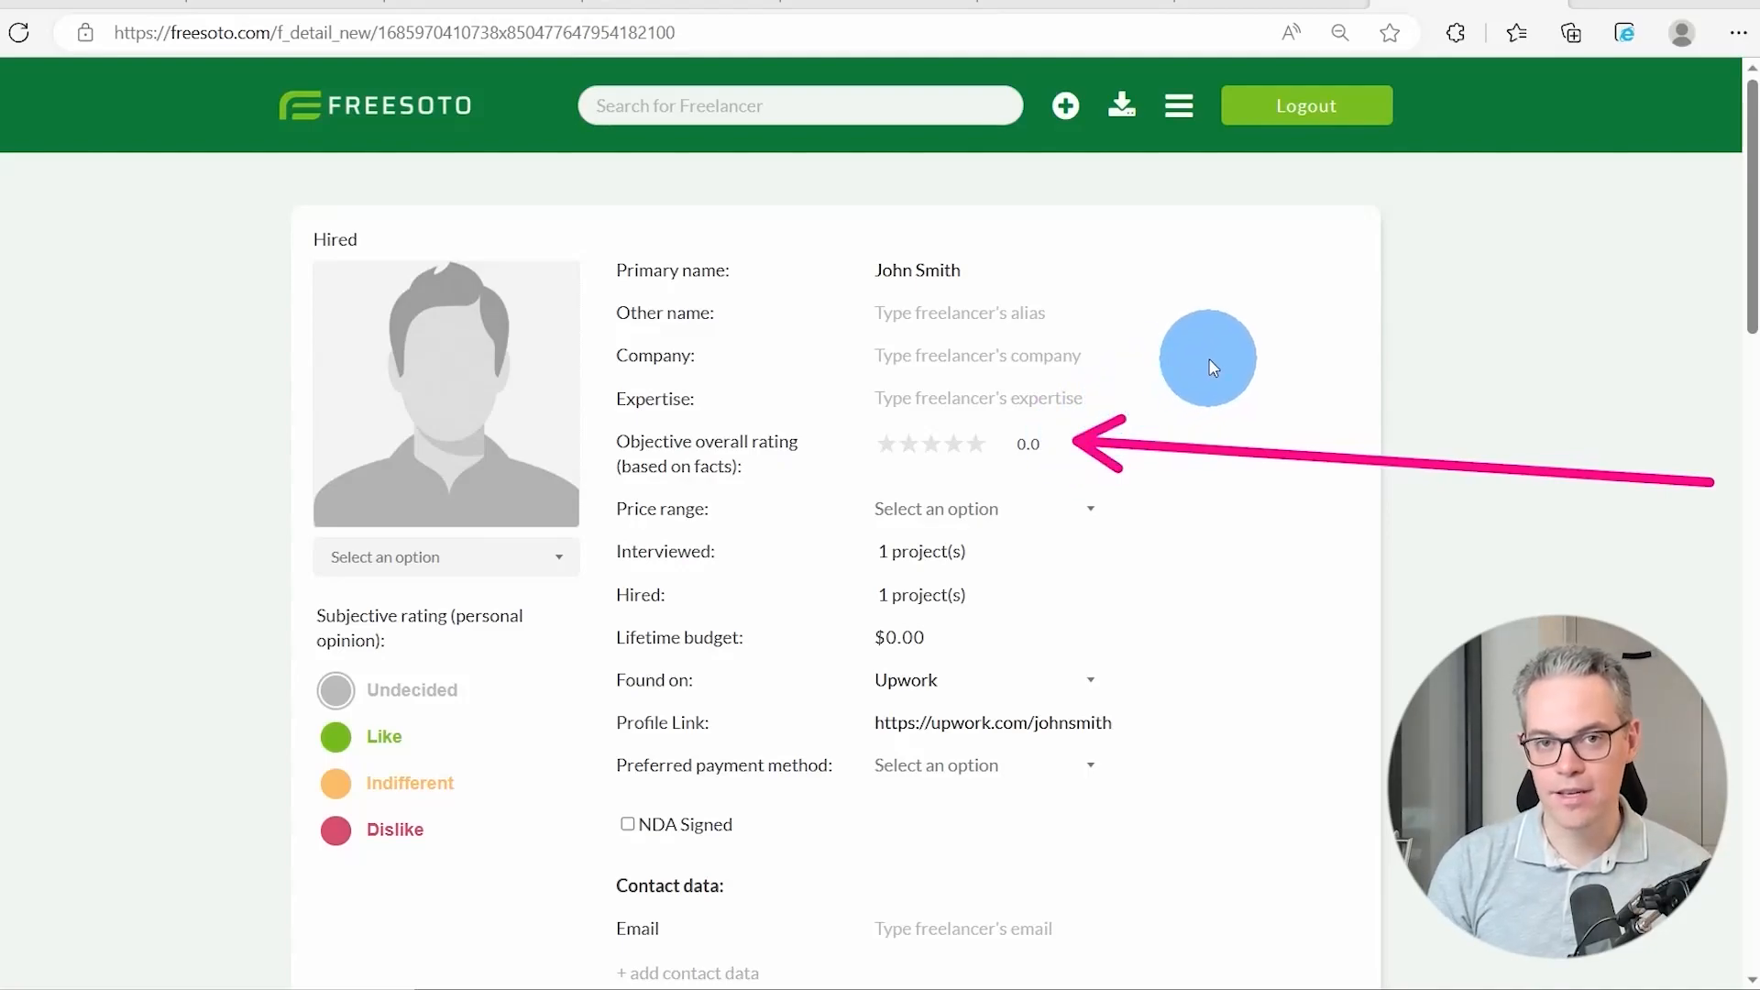
View the video call questions for the Video Called stage and the help for the Messaged stage on the dashboard.
left_click_drag(3, 197, 278, 587)
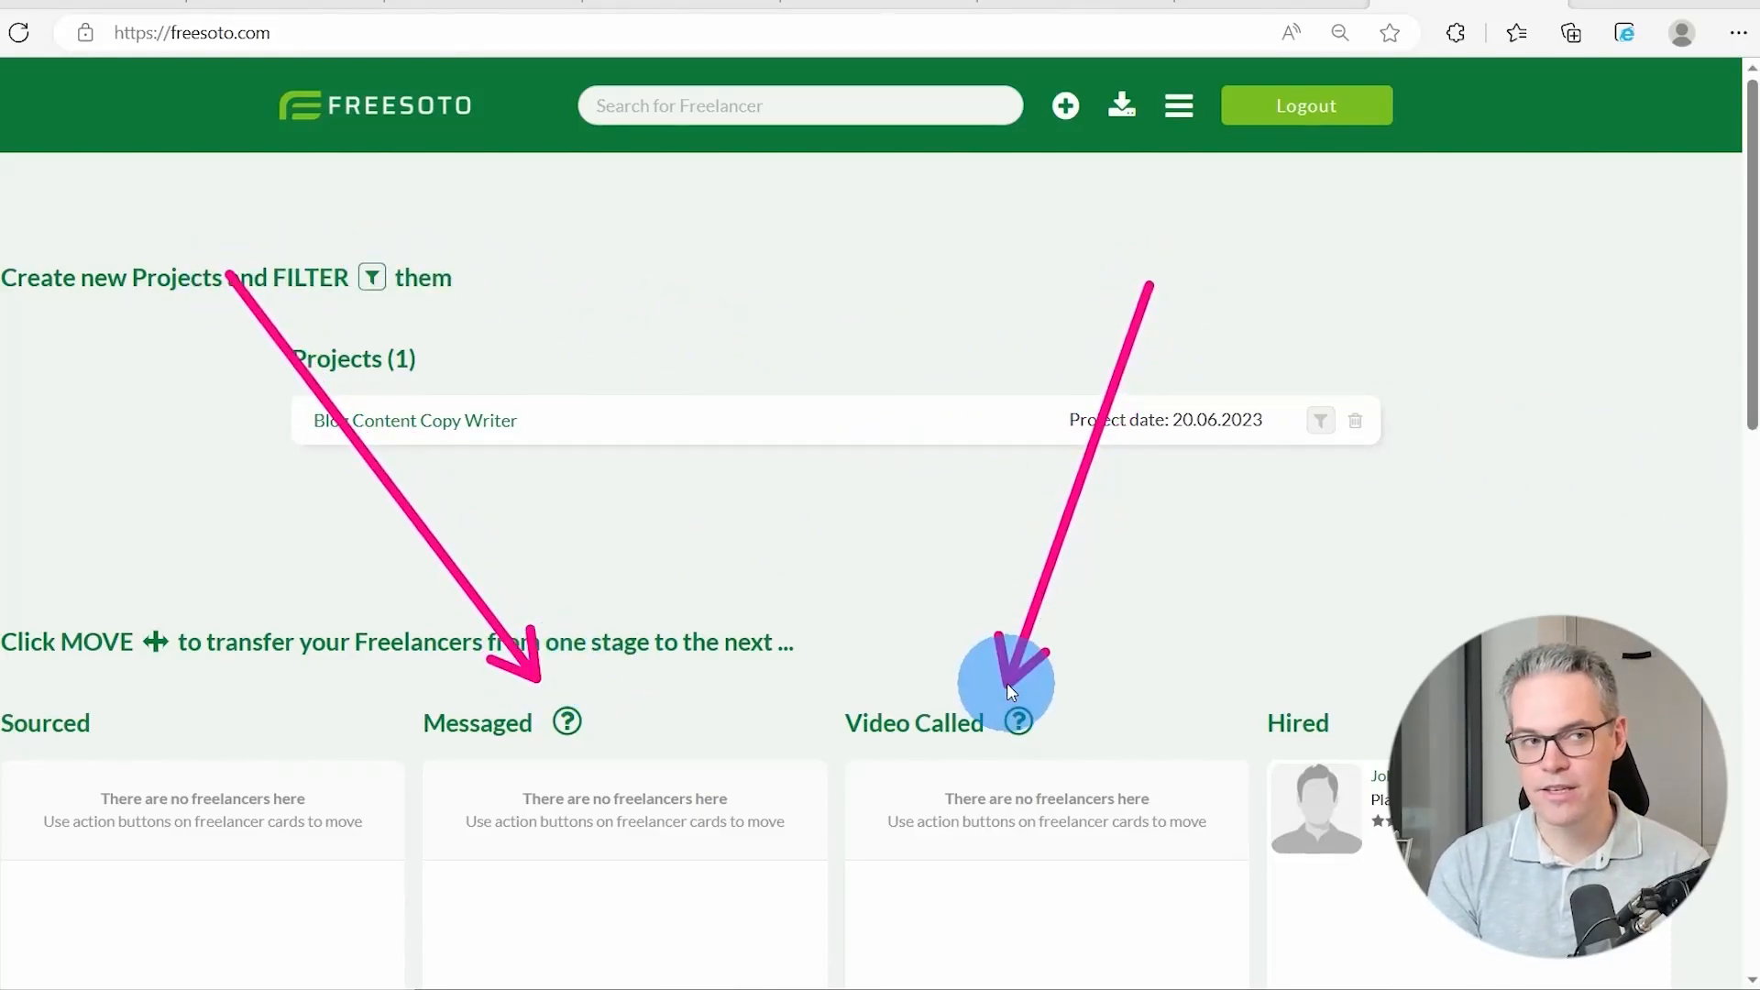
left_click(1014, 720)
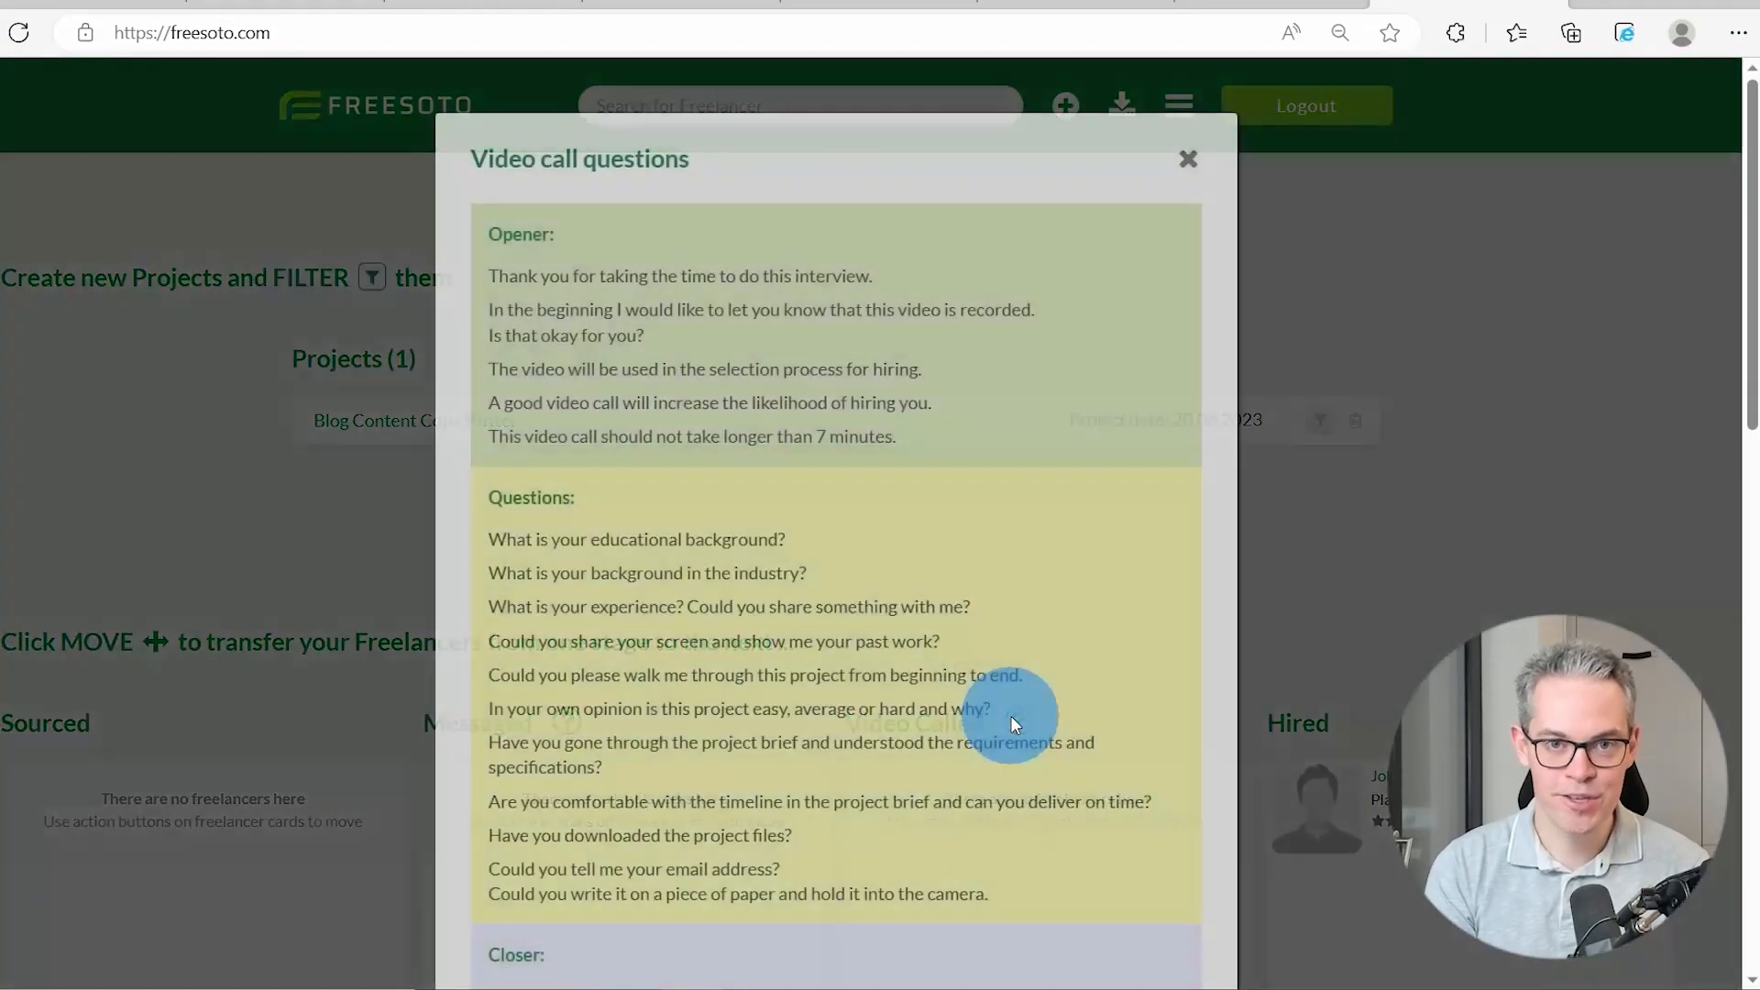
scroll(1326, 648, "down", 2)
left_click(1326, 649)
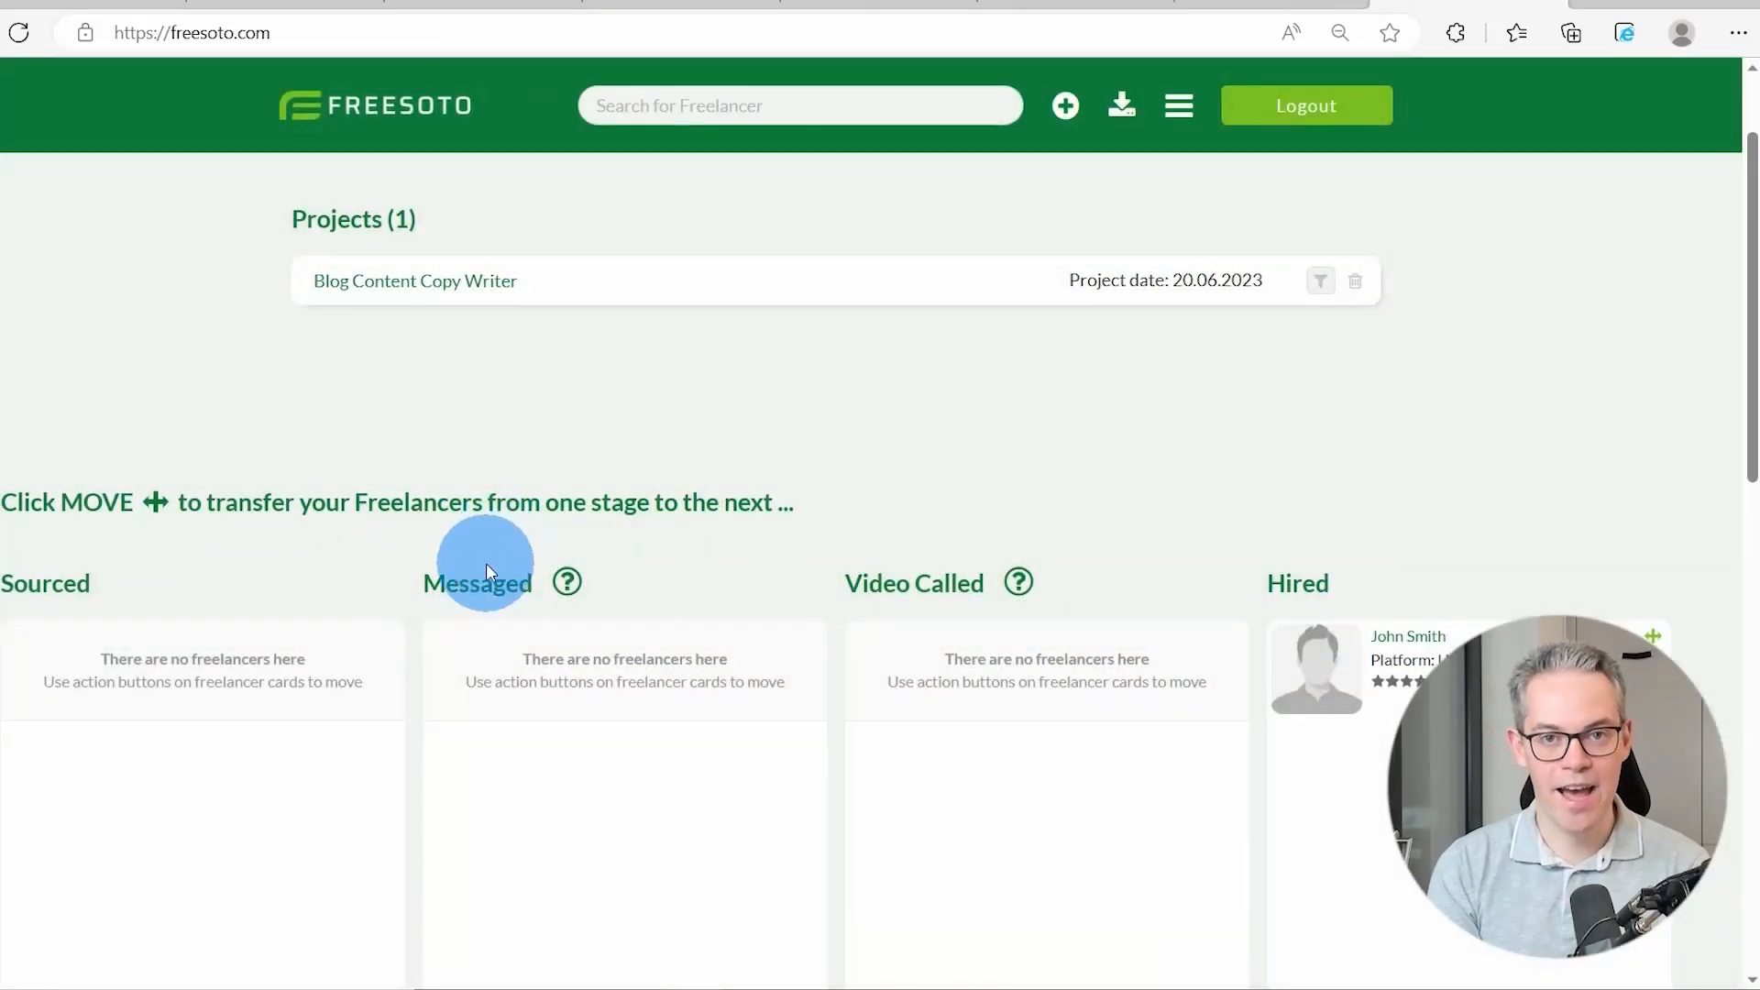
left_click(564, 582)
left_click(1361, 511)
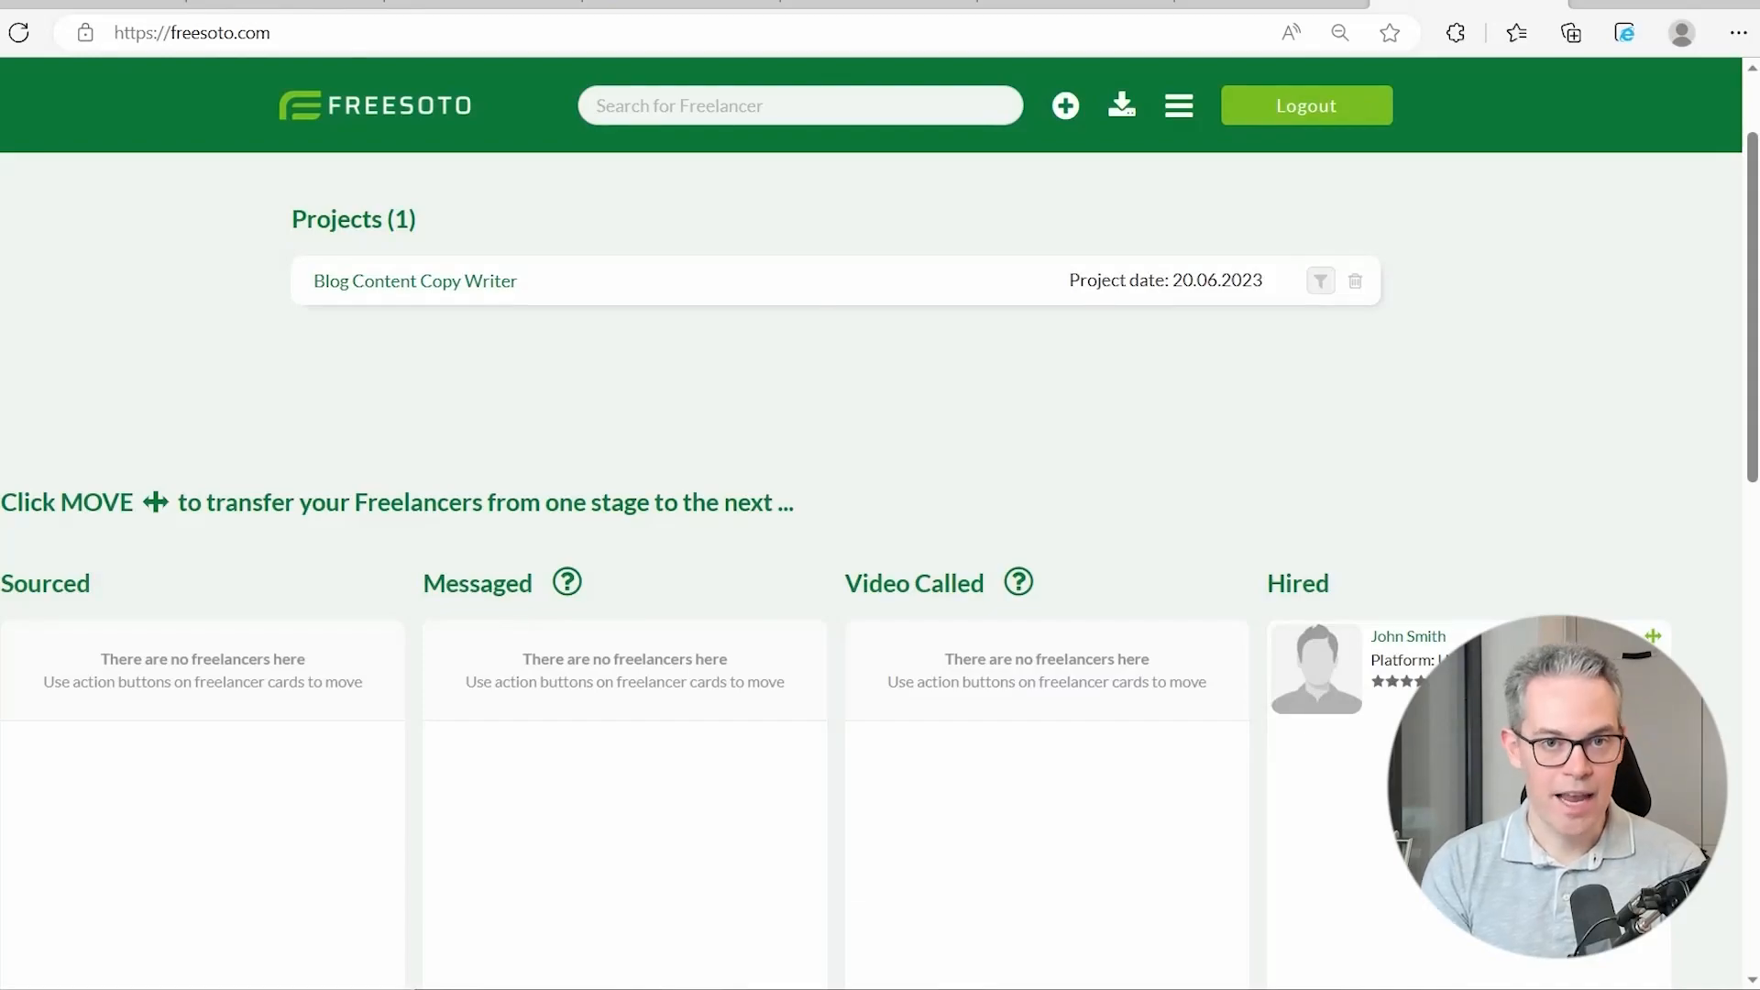
Search for another freelancer by first name, open the matching profile and view its project stats.
left_click_drag(1704, 502, 779, 143)
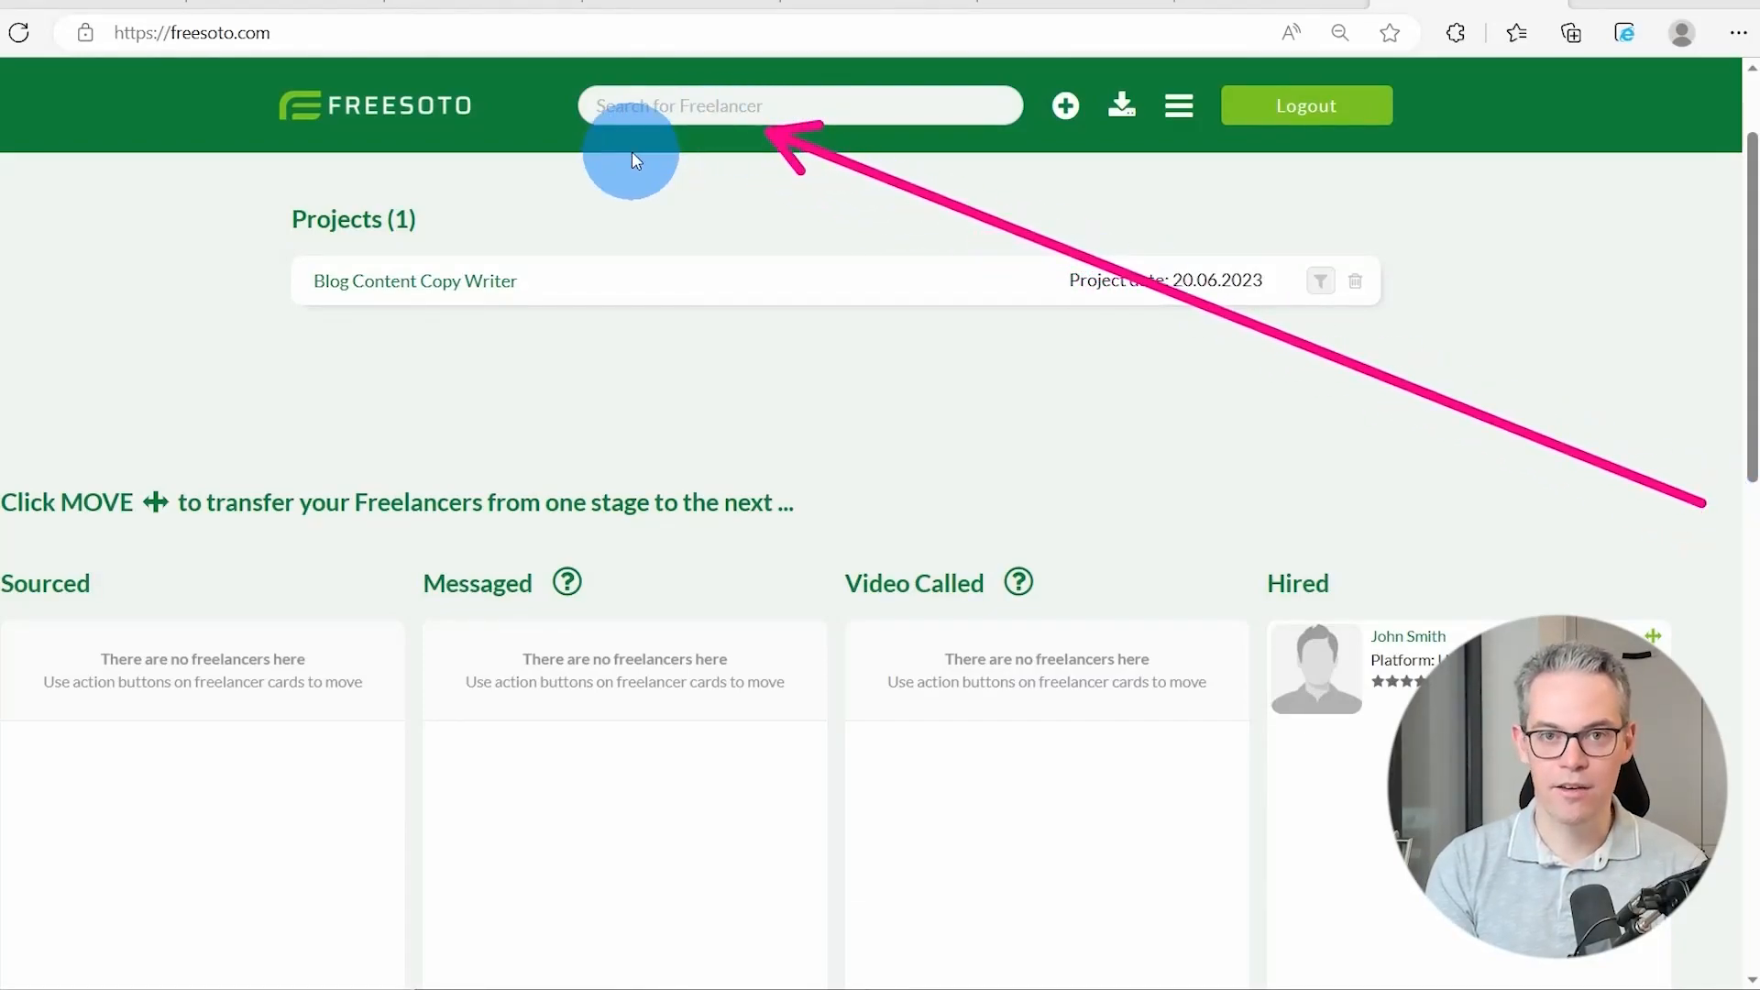
left_click(667, 108)
type("Swann")
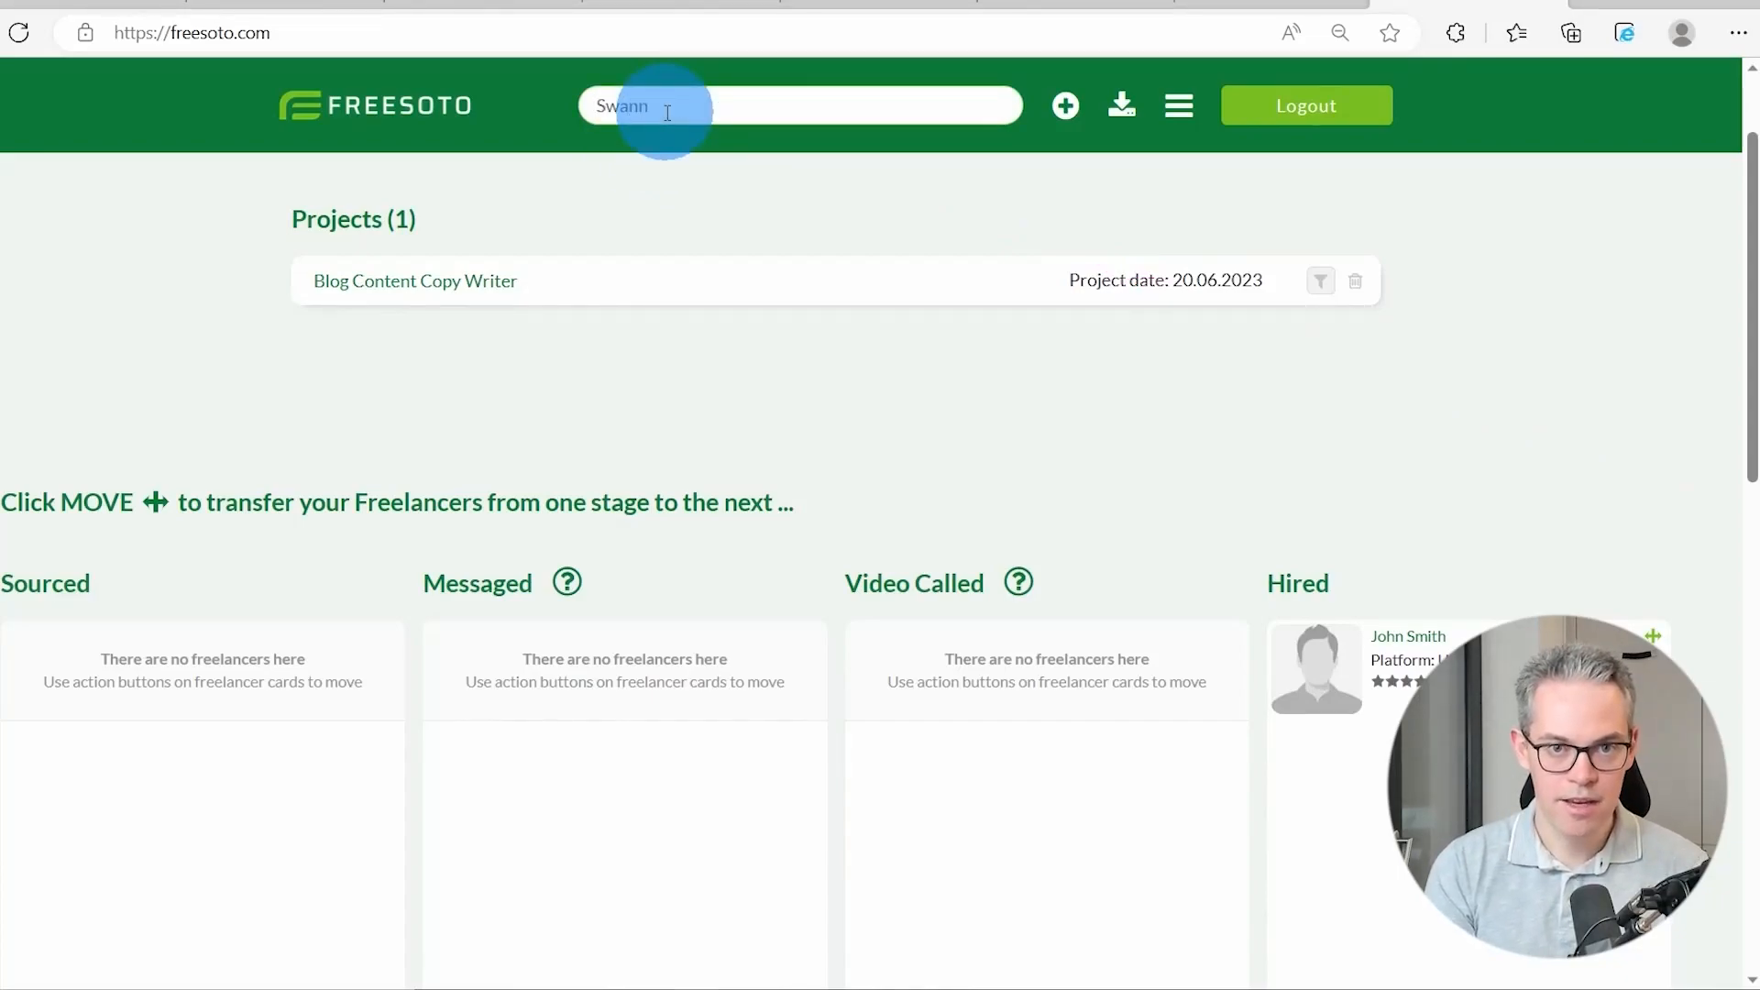
left_click(856, 189)
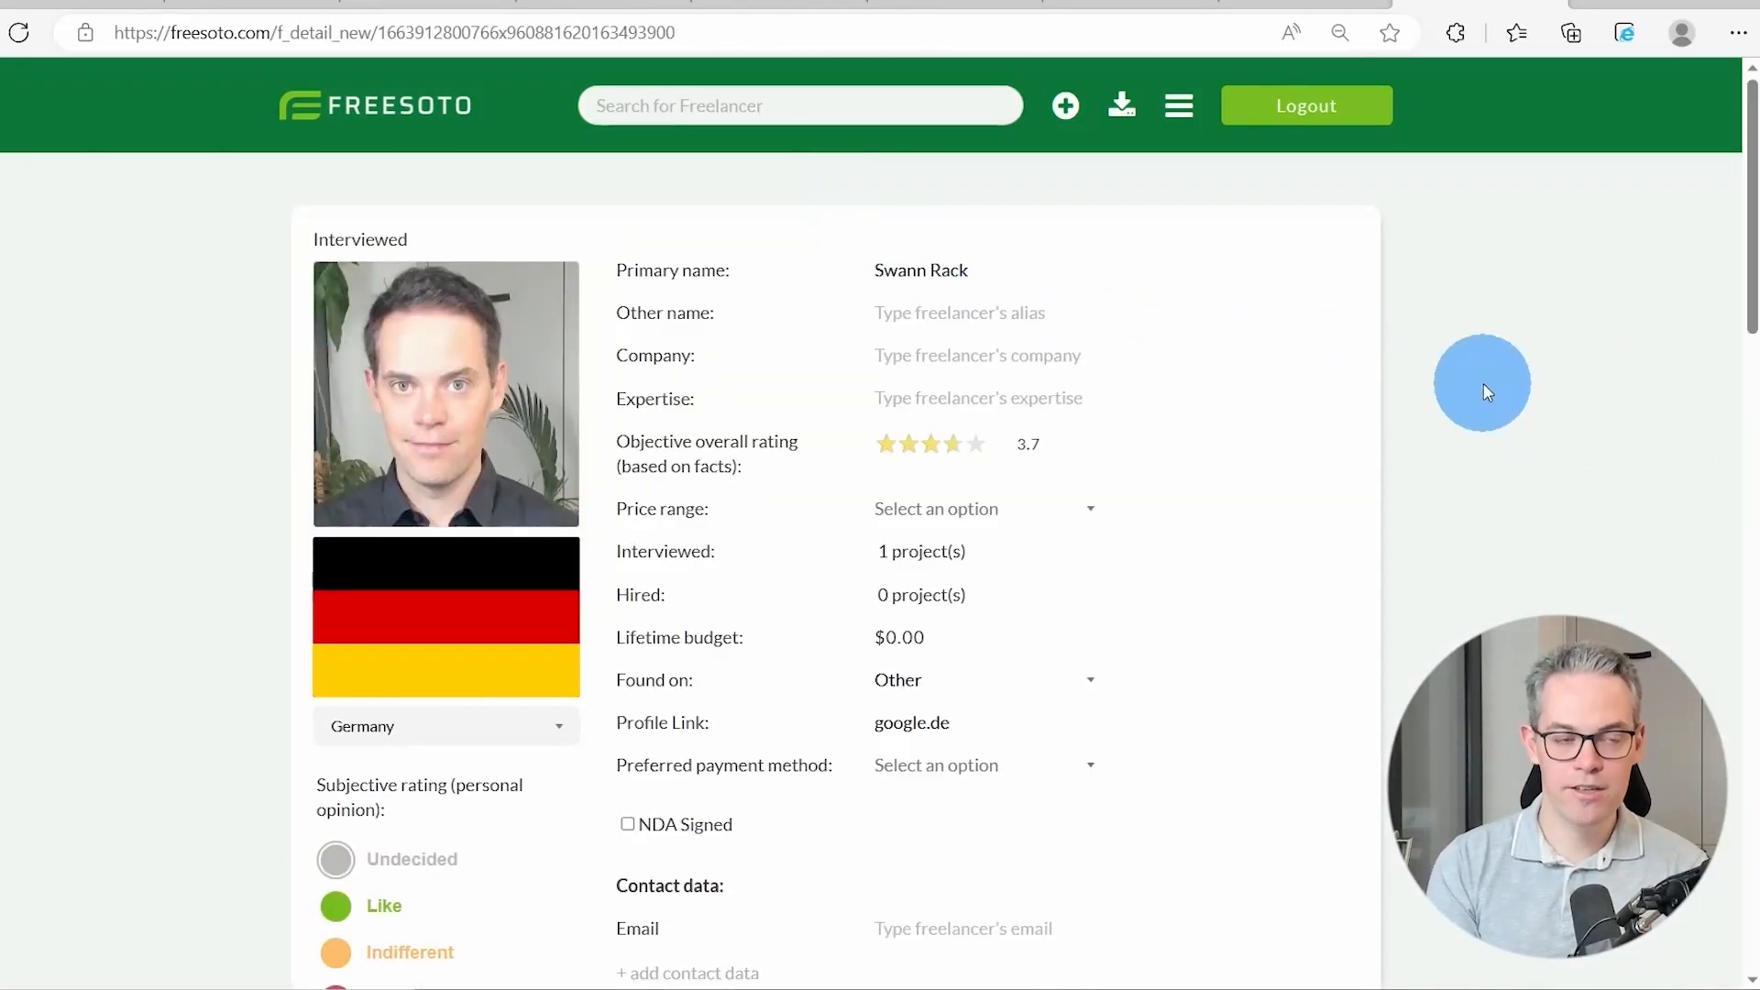
scroll(1484, 383, "down", 8)
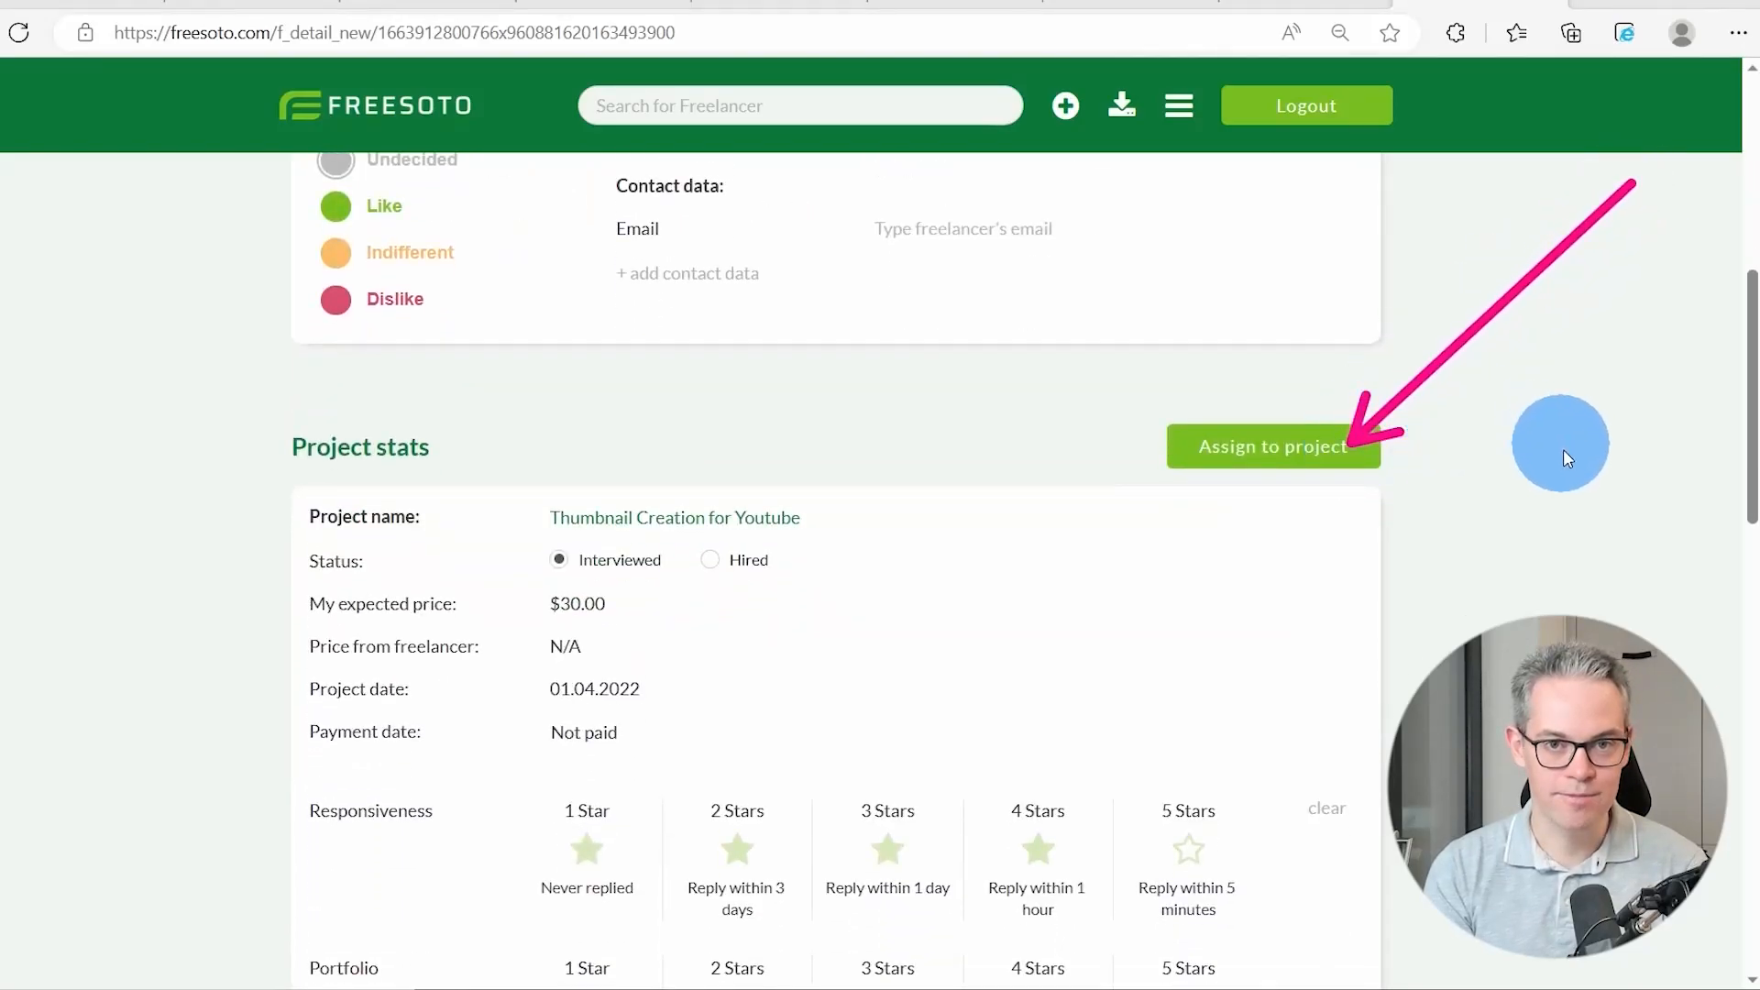